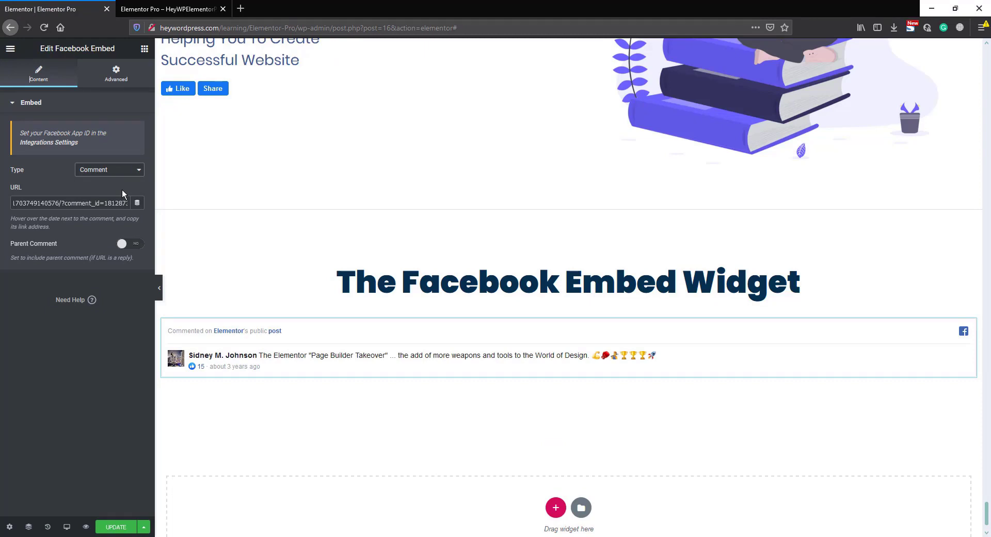
# Step: Switch the Facebook embed type from Video to Post, then go to the Hey Wordpress Facebook tab
pyautogui.click(116, 170)
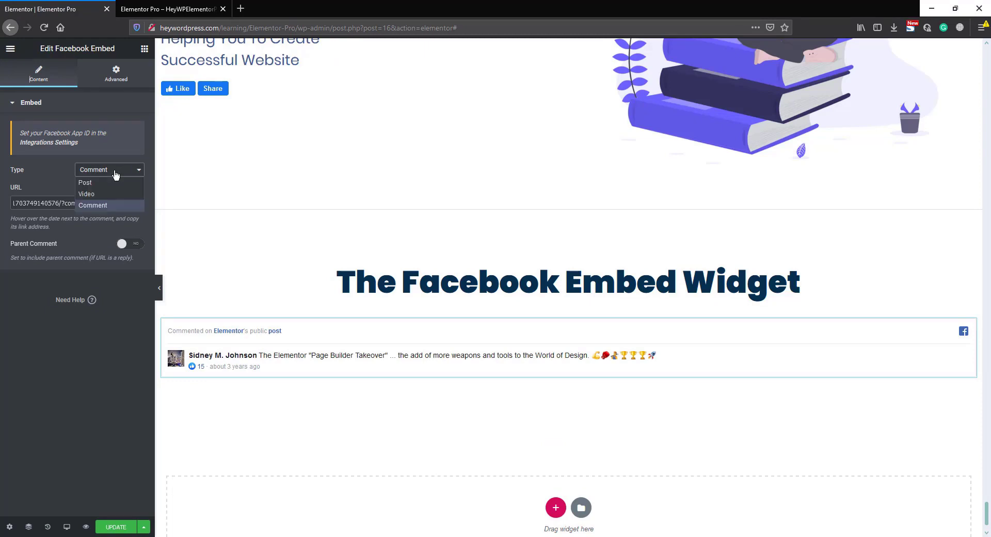
pyautogui.click(114, 191)
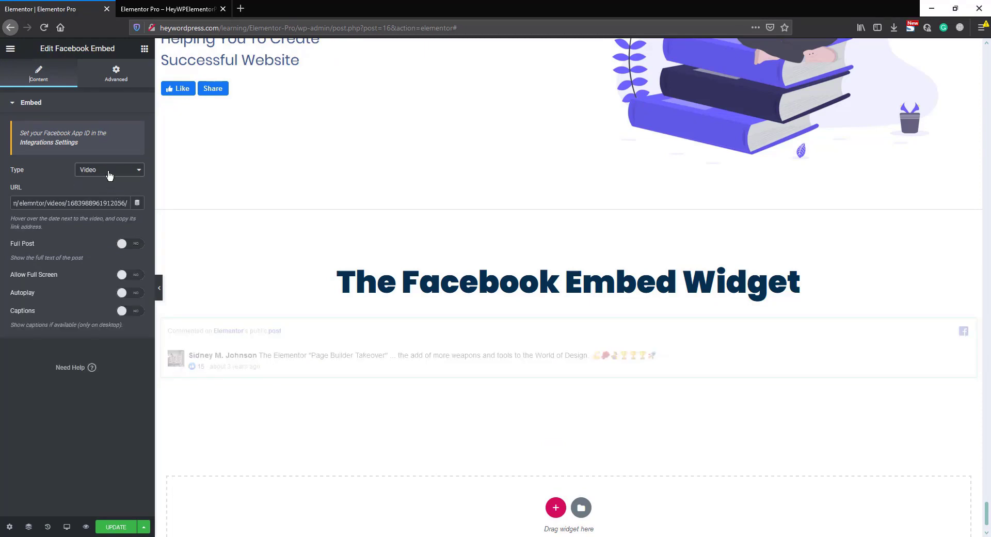
pyautogui.click(111, 170)
pyautogui.click(110, 179)
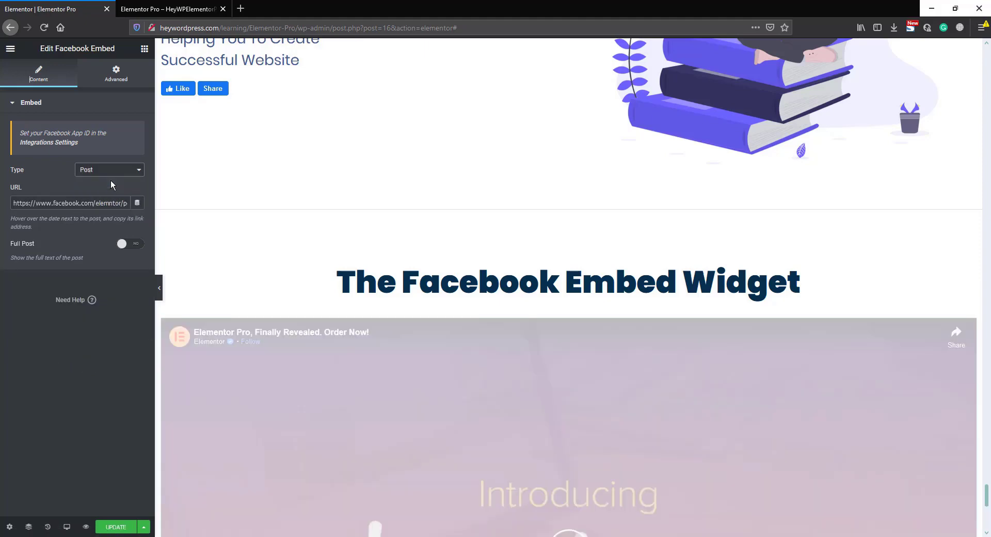
pyautogui.scroll(-3, 318, 237)
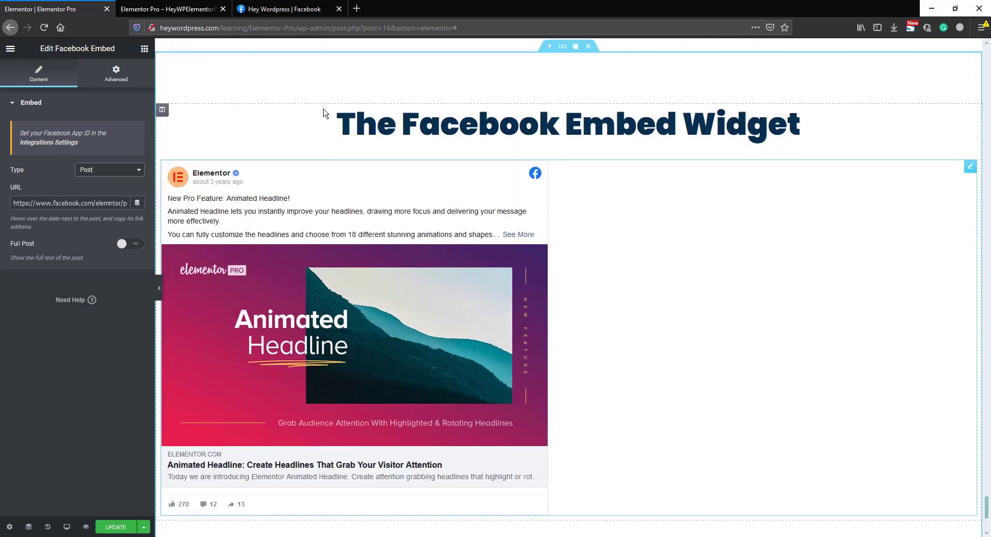
pyautogui.click(296, 13)
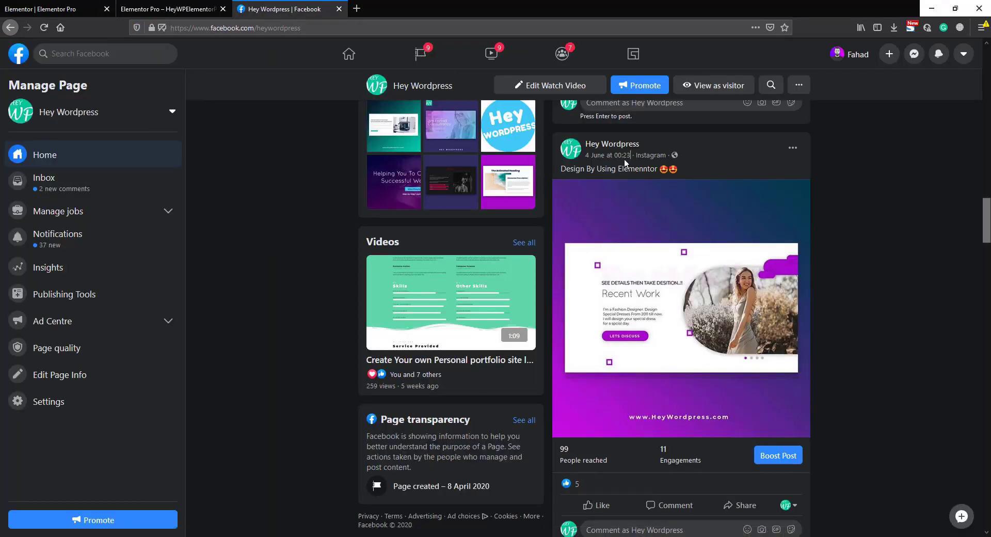
# Step: Copy the Recent Work post's link from its timestamp and return to the Elementor tab
pyautogui.moveTo(630, 160); pyautogui.dragTo(586, 163)
pyautogui.rightClick(607, 157)
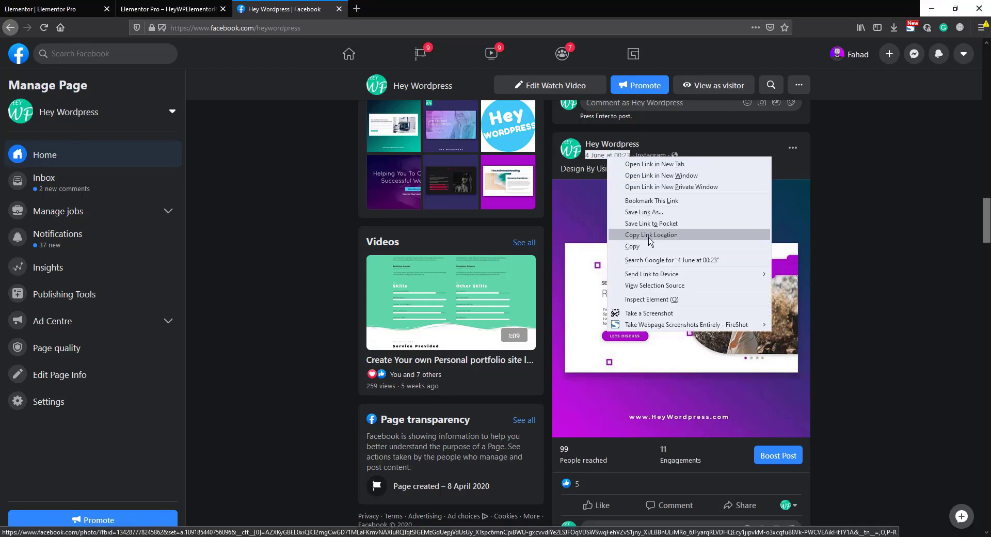
pyautogui.click(649, 235)
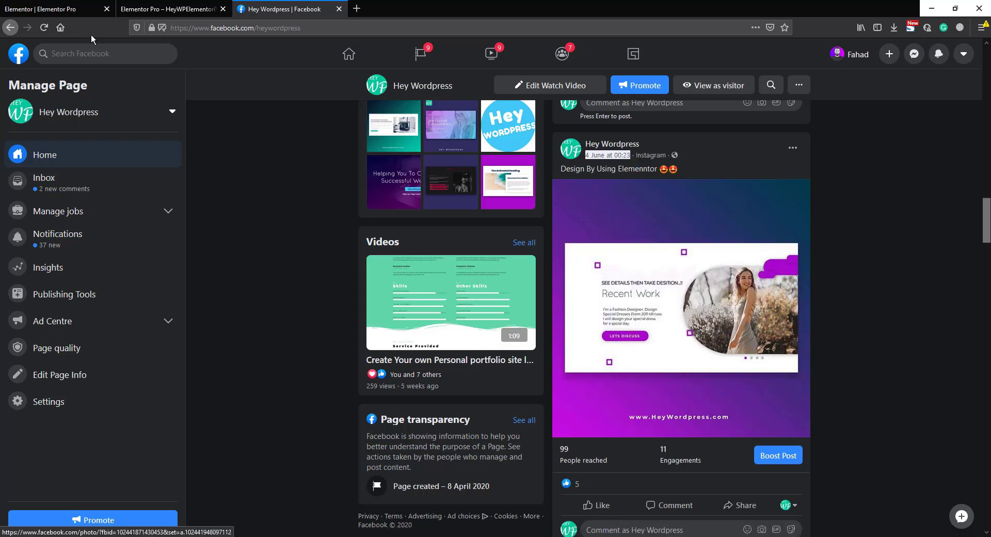
pyautogui.click(62, 8)
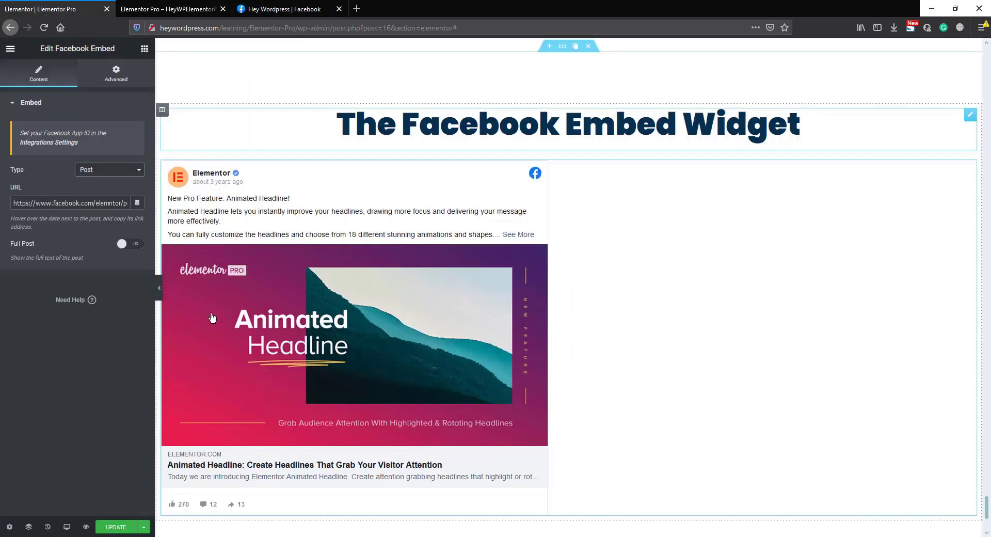
# Step: Replace the embed URL with the copied Hey Wordpress post link and check the preview
pyautogui.click(76, 204)
pyautogui.hotkey('ctrl', 'a')
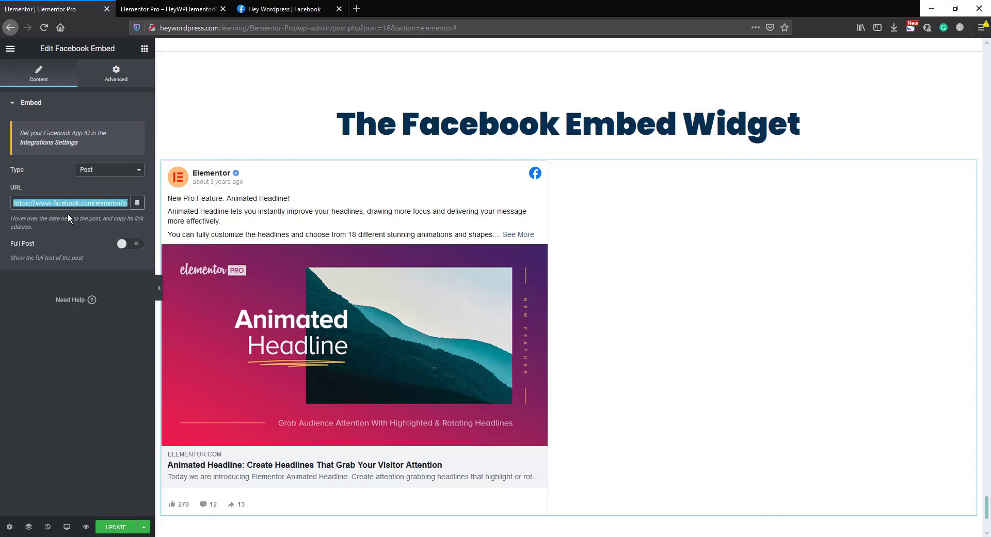
pyautogui.hotkey('ctrl', 'v')
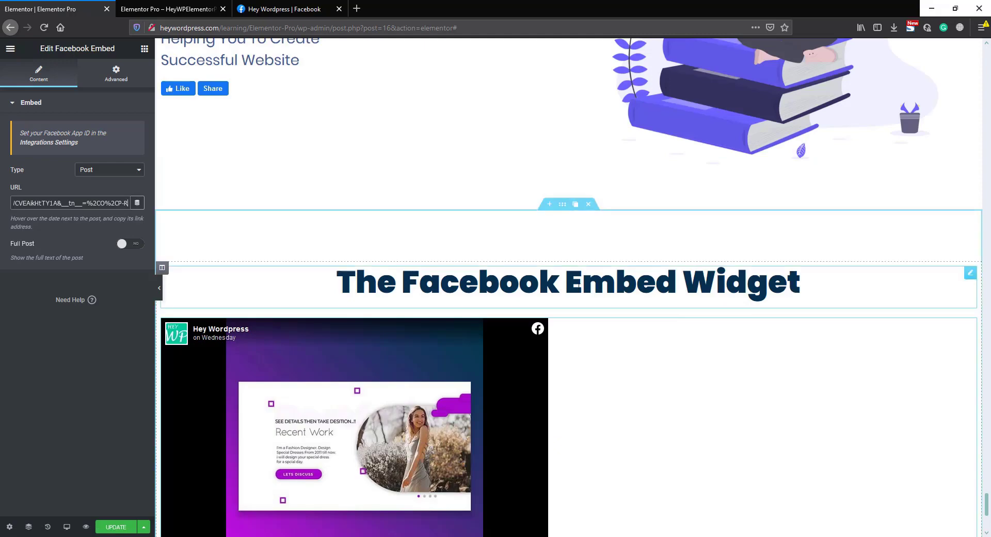
pyautogui.scroll(-3, 579, 285)
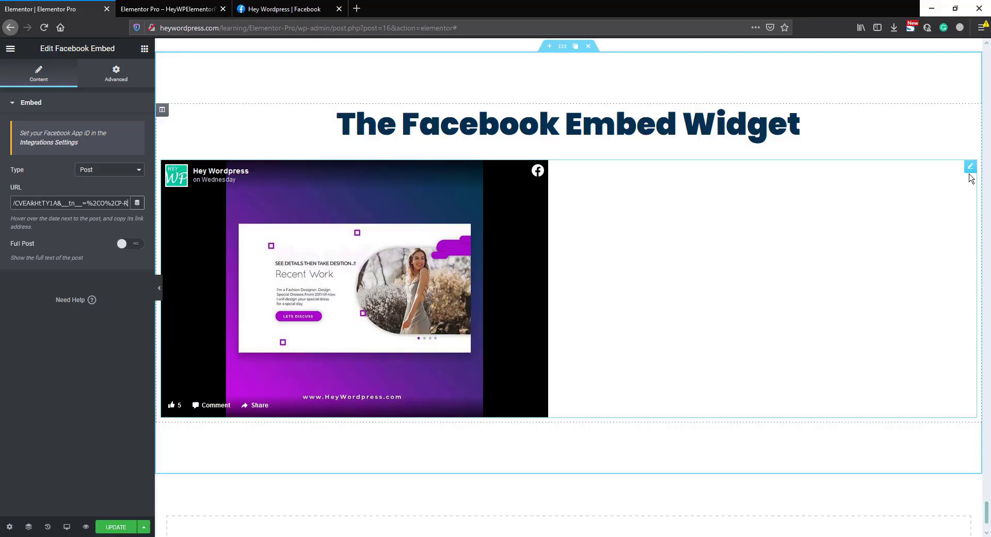
# Step: Delete the Facebook Embed widget and place a two-column Inner Section under the heading
pyautogui.moveTo(968, 168)
pyautogui.click(944, 167)
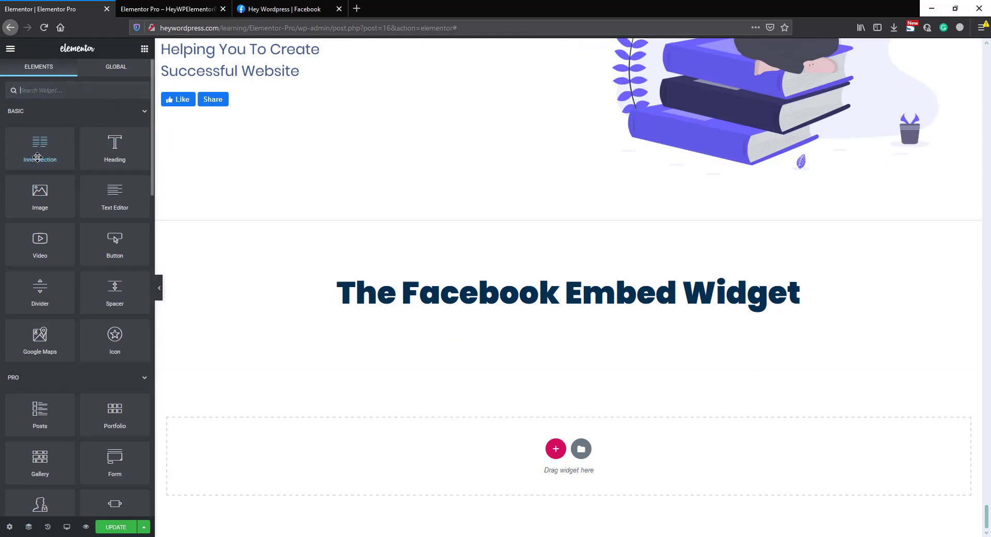
pyautogui.moveTo(40, 145); pyautogui.dragTo(562, 314)
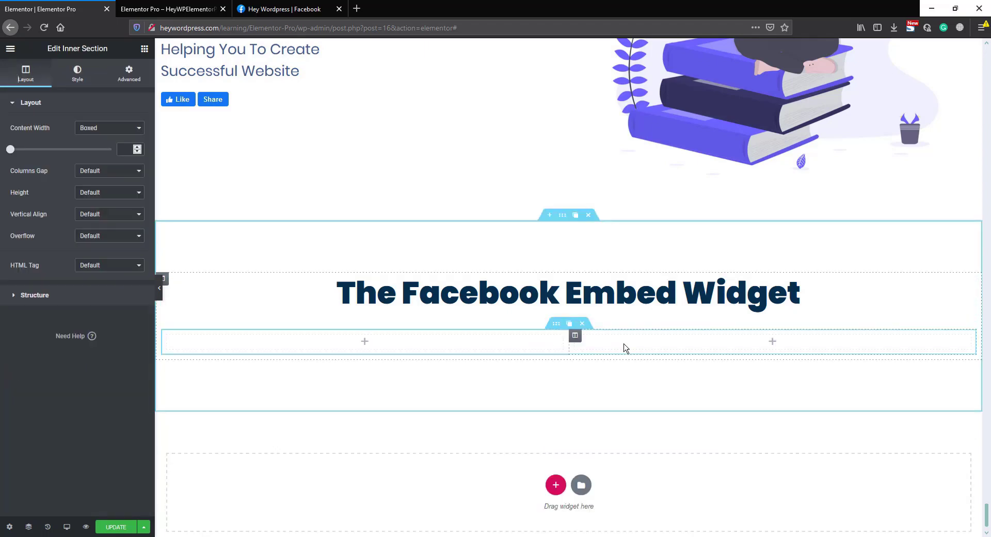
# Step: Add a Heading to the left column reading 'More Social Response'
pyautogui.click(144, 49)
pyautogui.moveTo(115, 149); pyautogui.dragTo(367, 343)
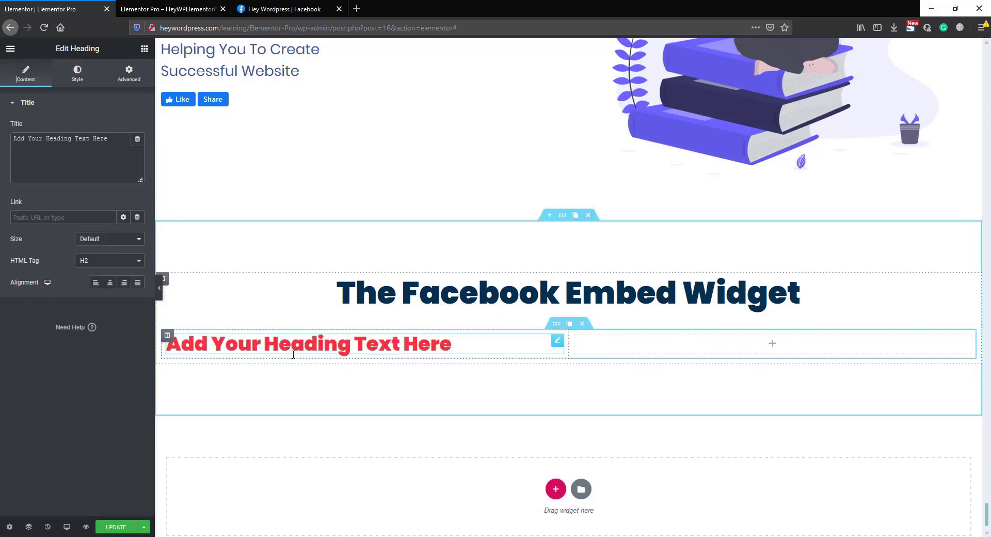
pyautogui.moveTo(114, 140); pyautogui.dragTo(11, 139)
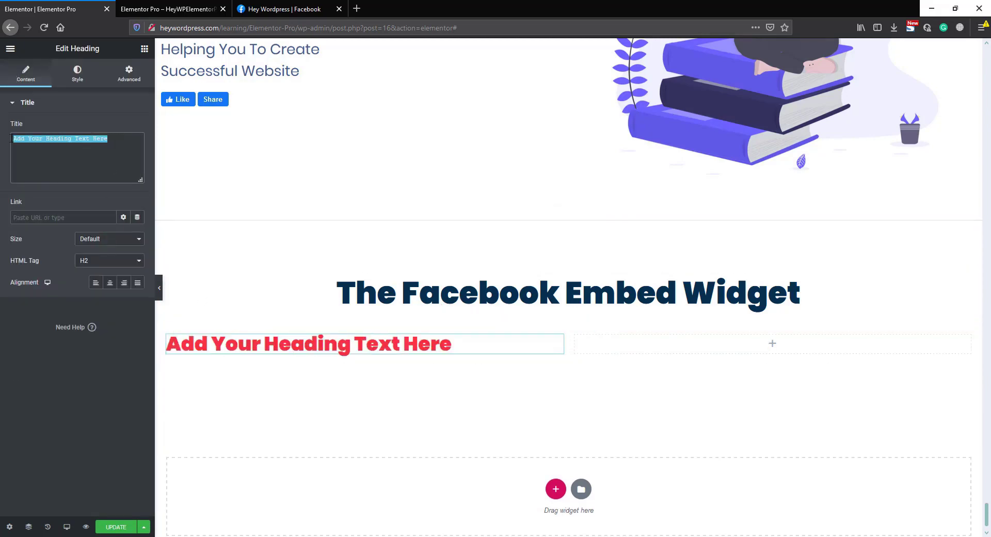
pyautogui.write('More Social Response')
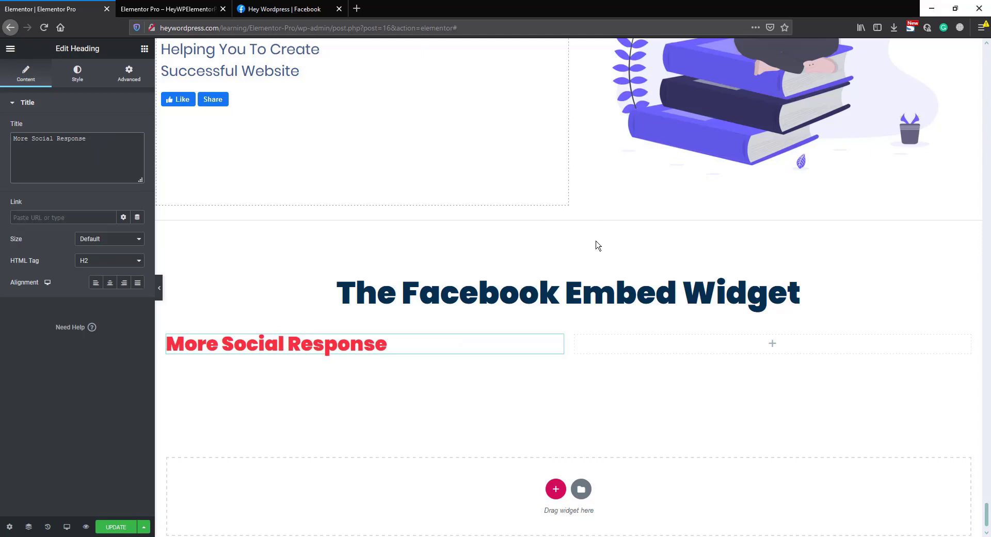
# Step: Set the section's height to Min Height of 60 VH
pyautogui.click(561, 216)
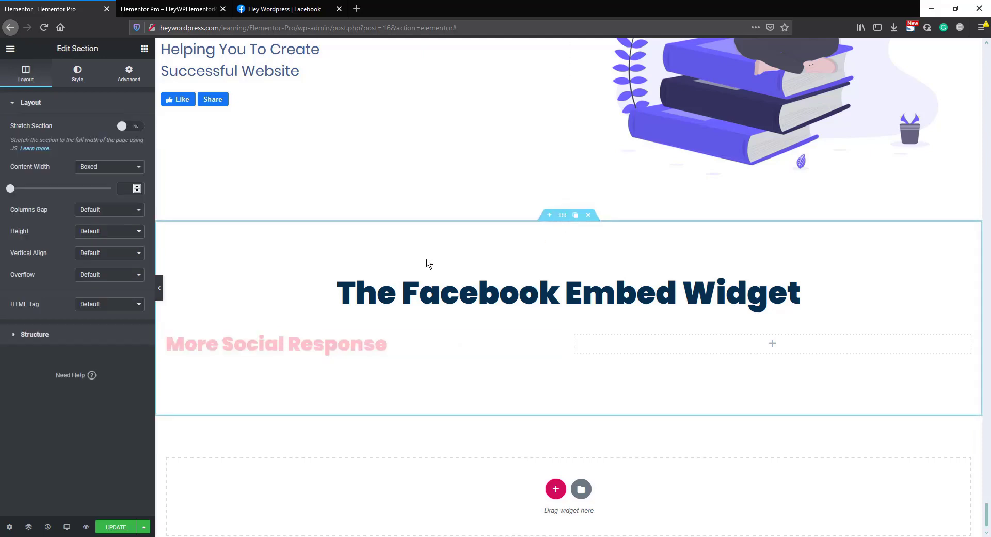
pyautogui.click(95, 233)
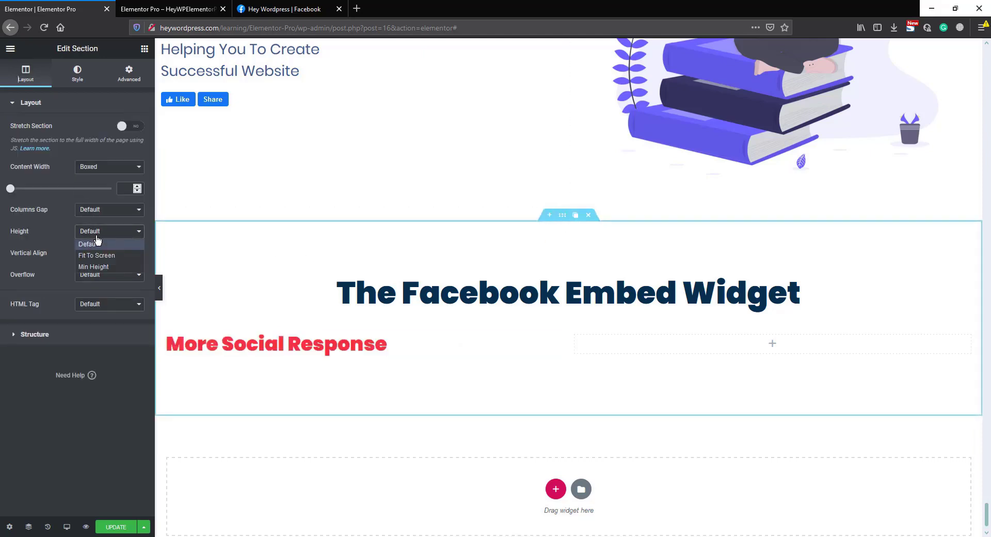
pyautogui.click(103, 264)
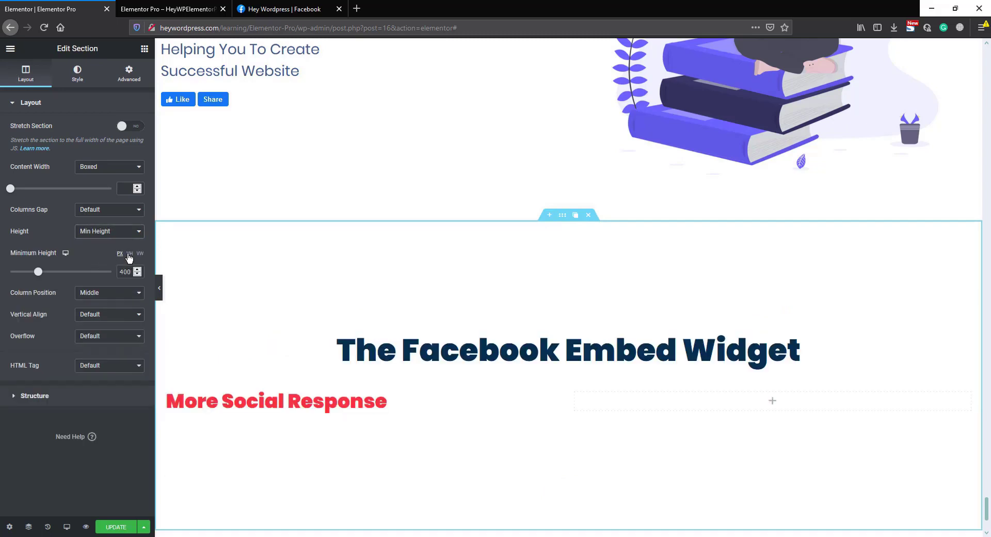
pyautogui.click(129, 254)
pyautogui.moveTo(126, 271); pyautogui.dragTo(118, 272)
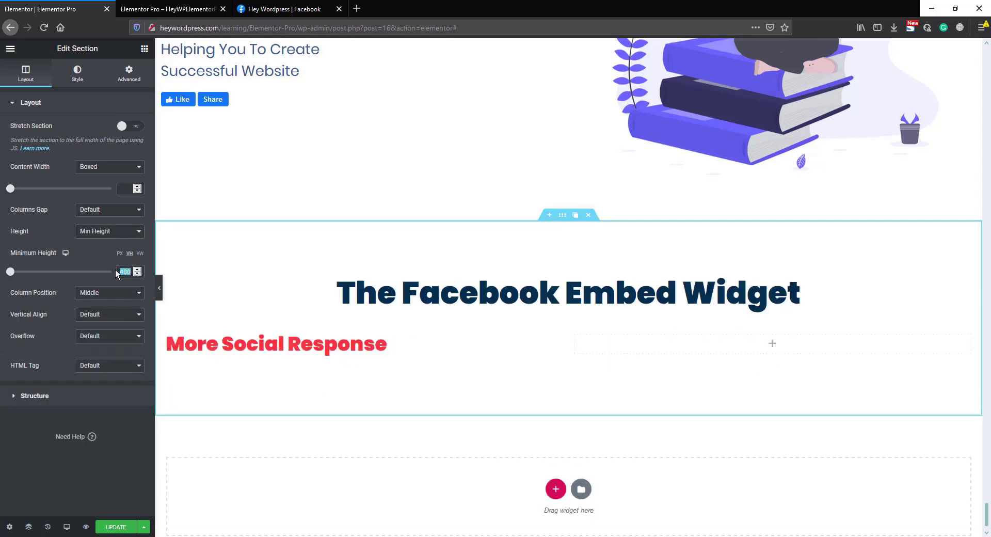
pyautogui.write('60')
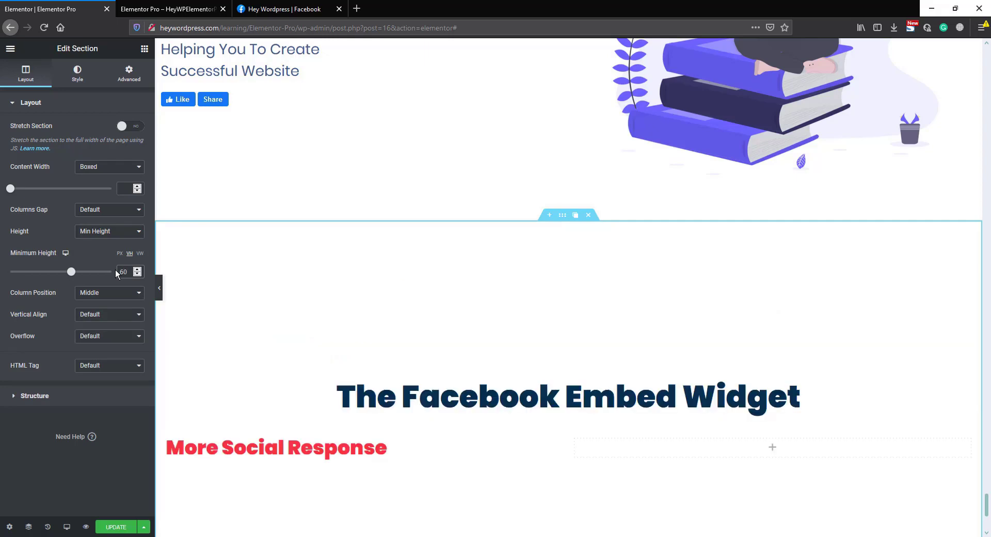
pyautogui.scroll(-2, 459, 398)
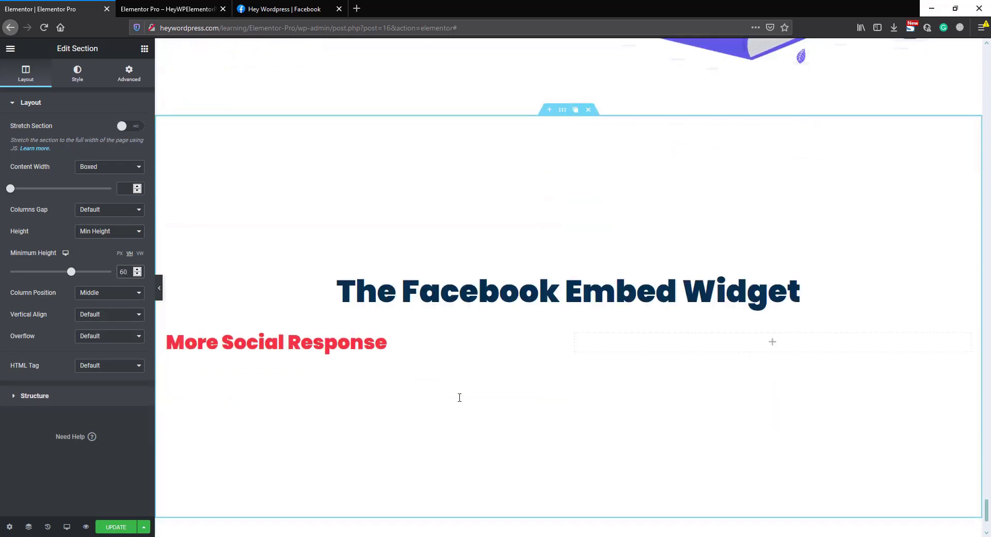
# Step: Give the section a classic background using the Golden Gate bridge photo
pyautogui.click(77, 73)
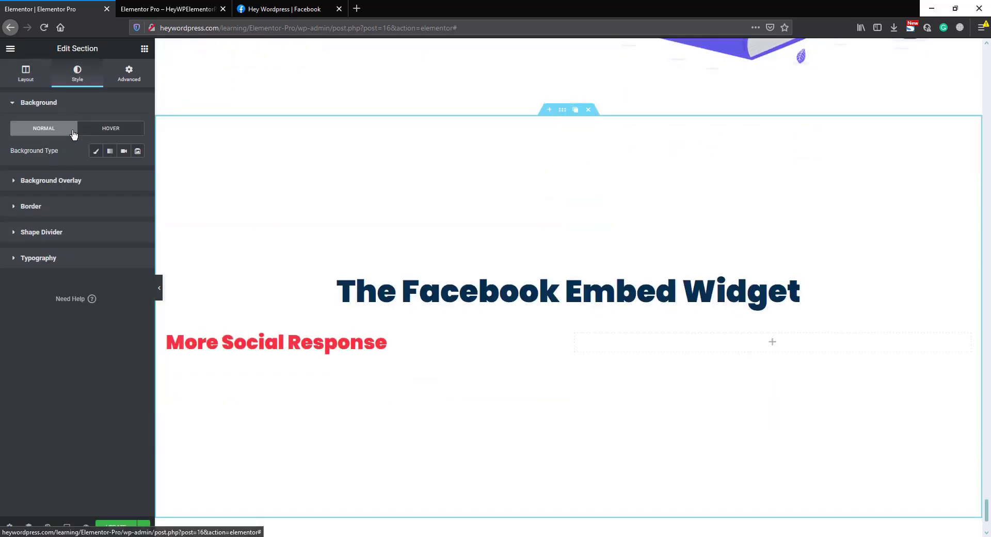
pyautogui.click(96, 151)
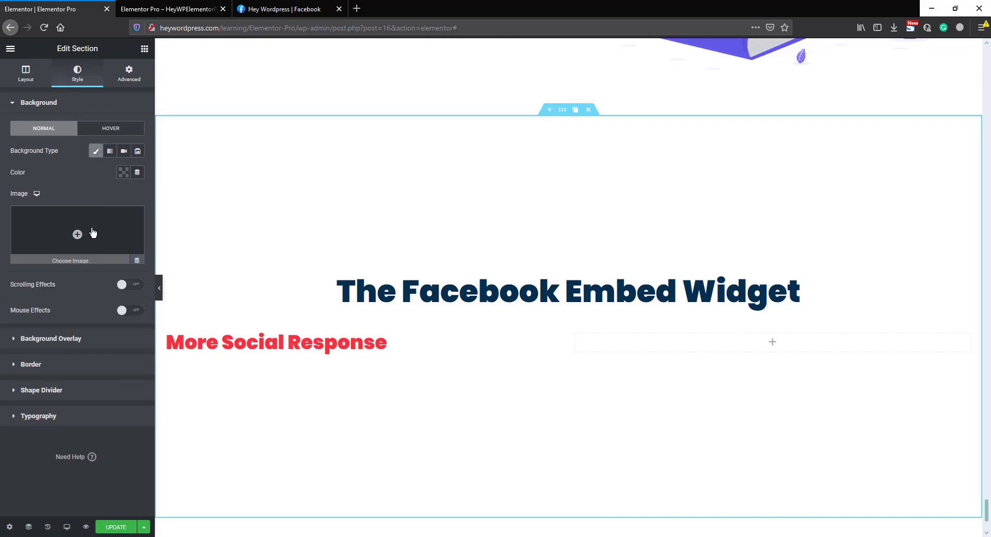
pyautogui.click(80, 231)
pyautogui.scroll(-3, 104, 238)
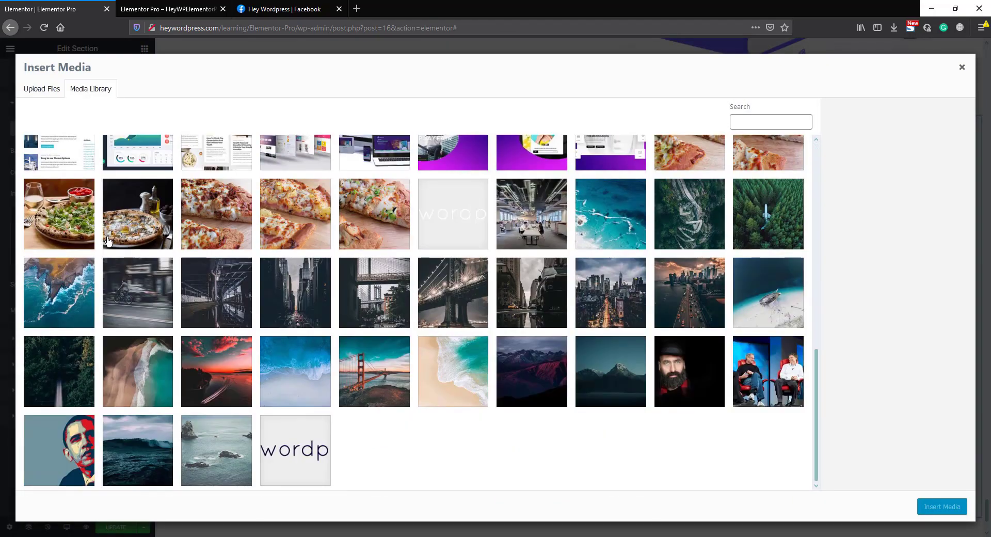
pyautogui.click(375, 368)
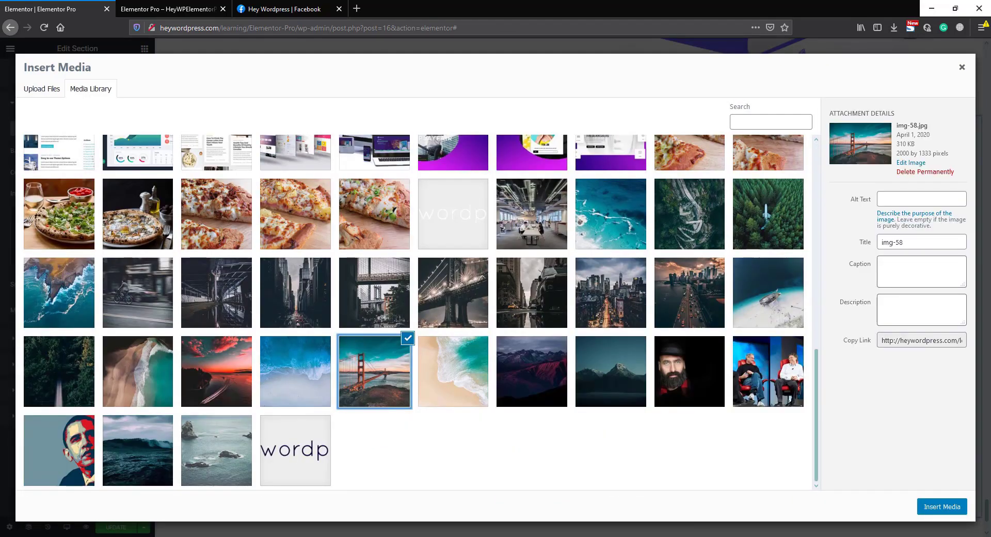
pyautogui.click(949, 508)
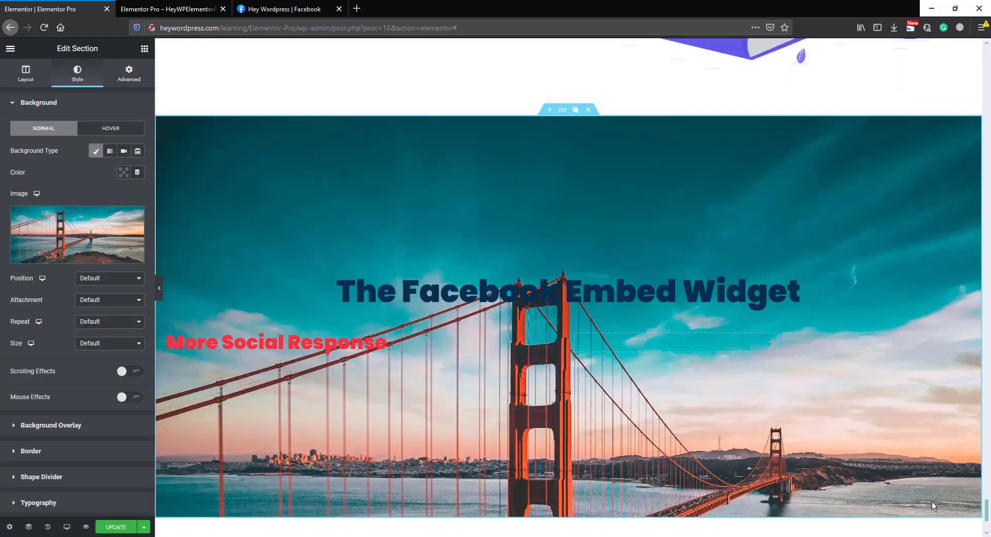
# Step: Set the background image to Center Center, No-repeat and Cover
pyautogui.click(101, 283)
pyautogui.click(100, 299)
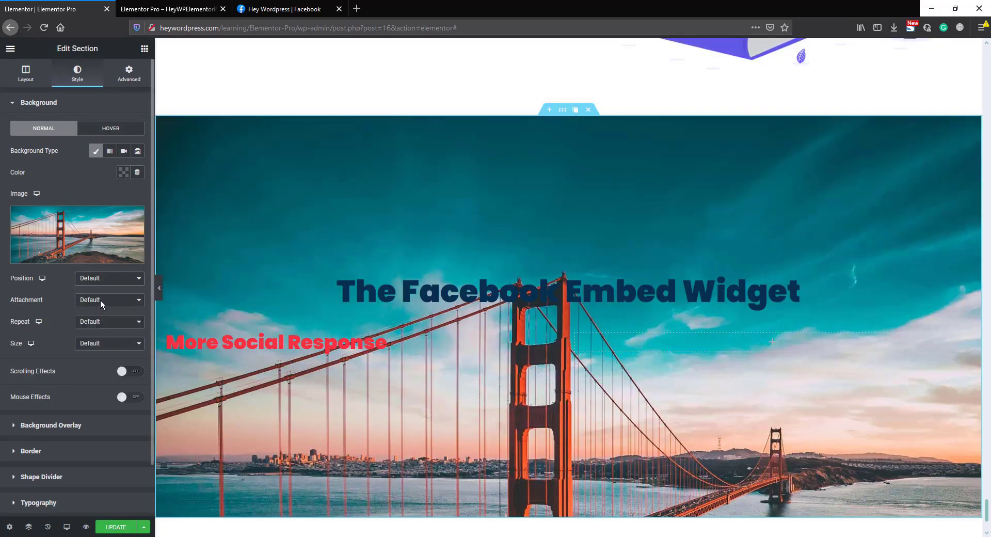
pyautogui.click(96, 327)
pyautogui.click(101, 348)
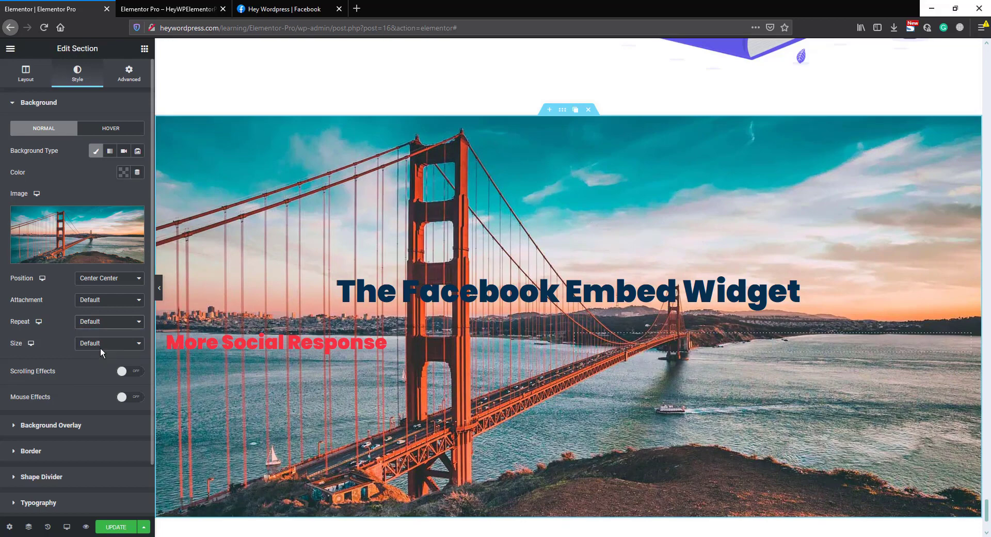
pyautogui.click(101, 343)
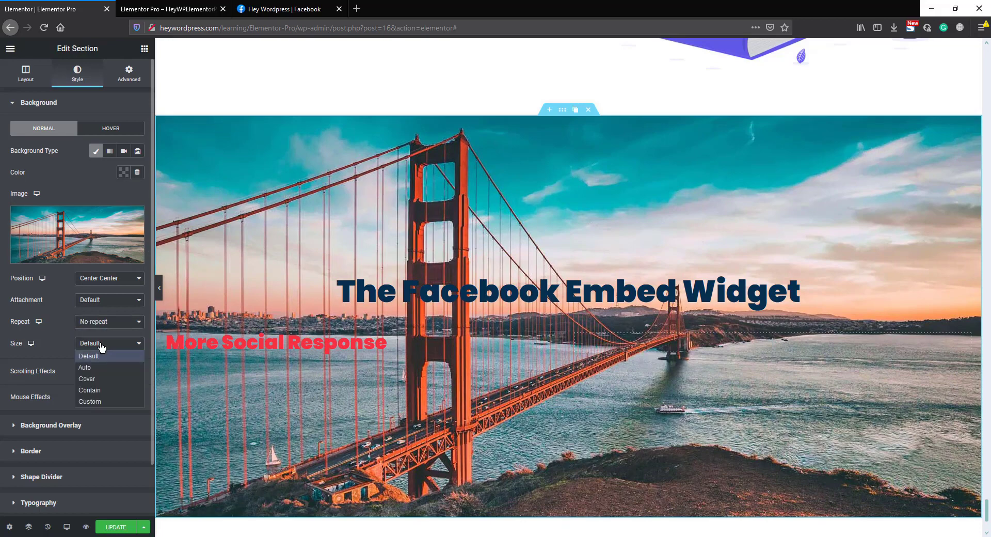
pyautogui.click(100, 379)
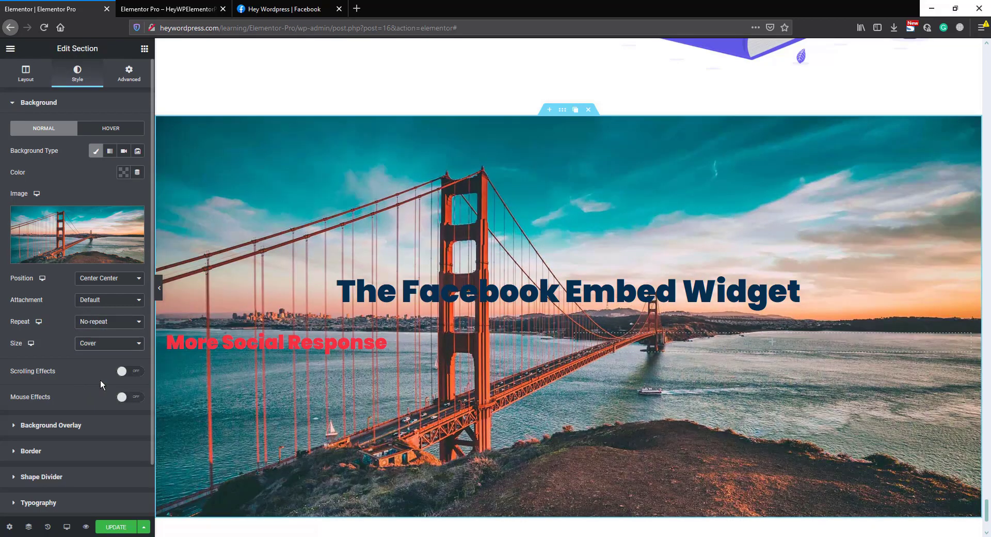
# Step: Add a gradient background overlay starting at #072F4F, with 0.86 opacity and a 150° angle
pyautogui.click(87, 430)
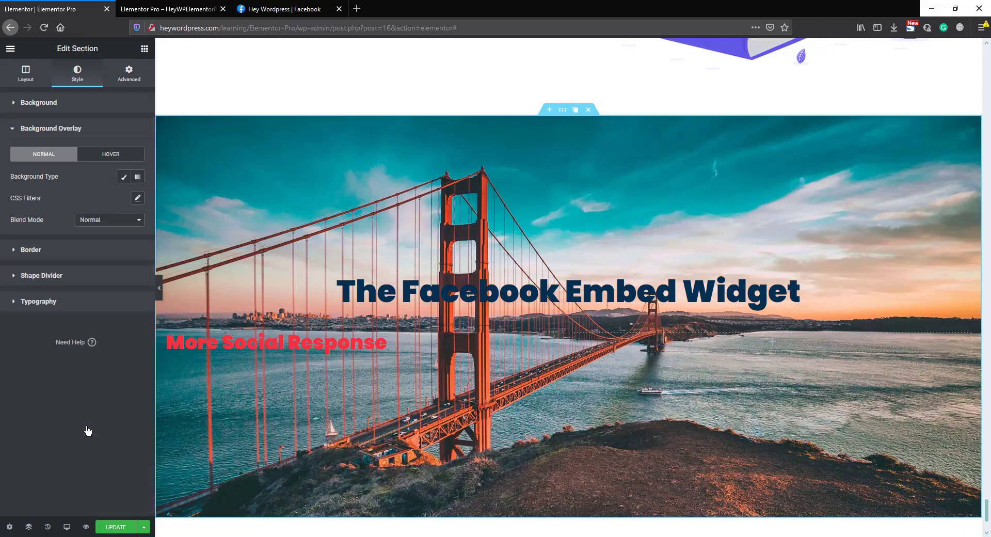
pyautogui.click(137, 177)
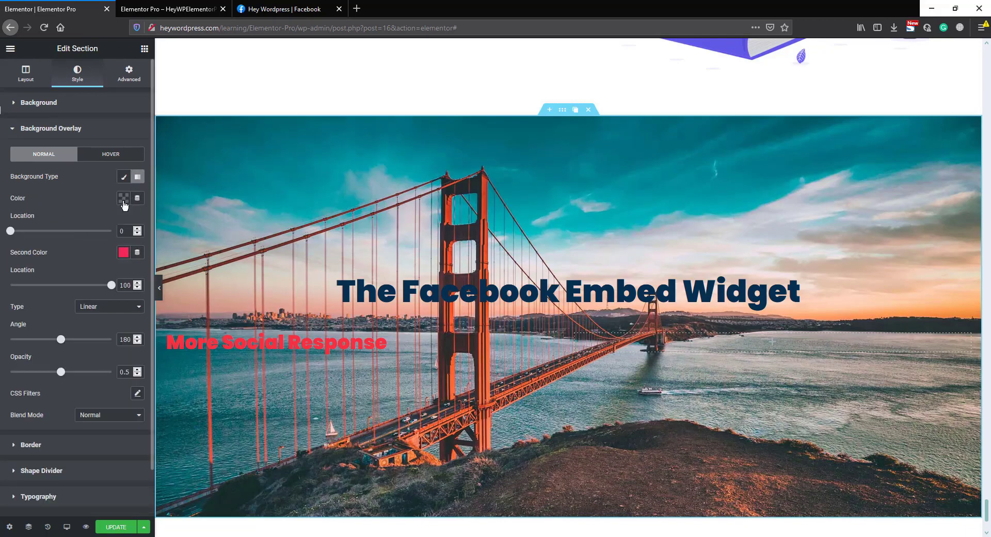
pyautogui.click(124, 198)
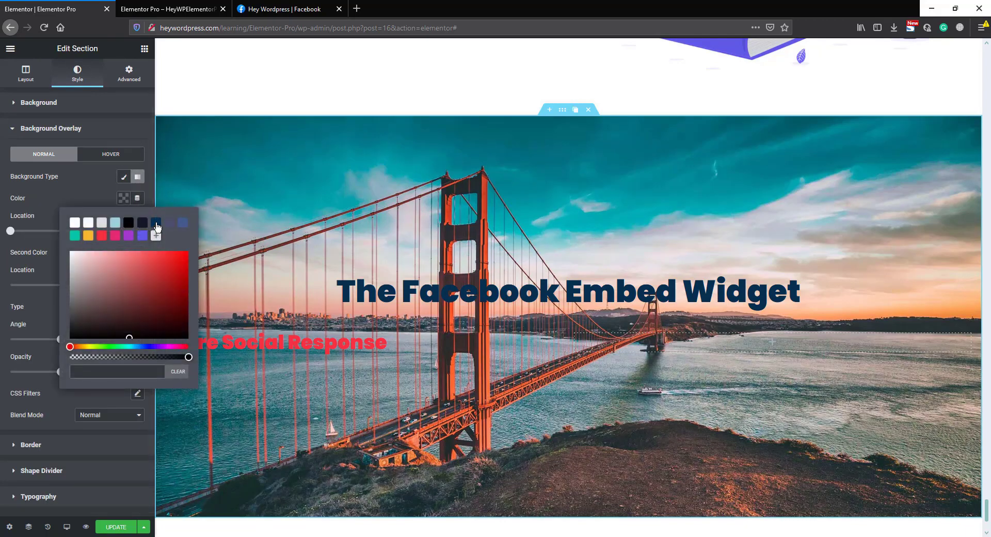
pyautogui.click(156, 222)
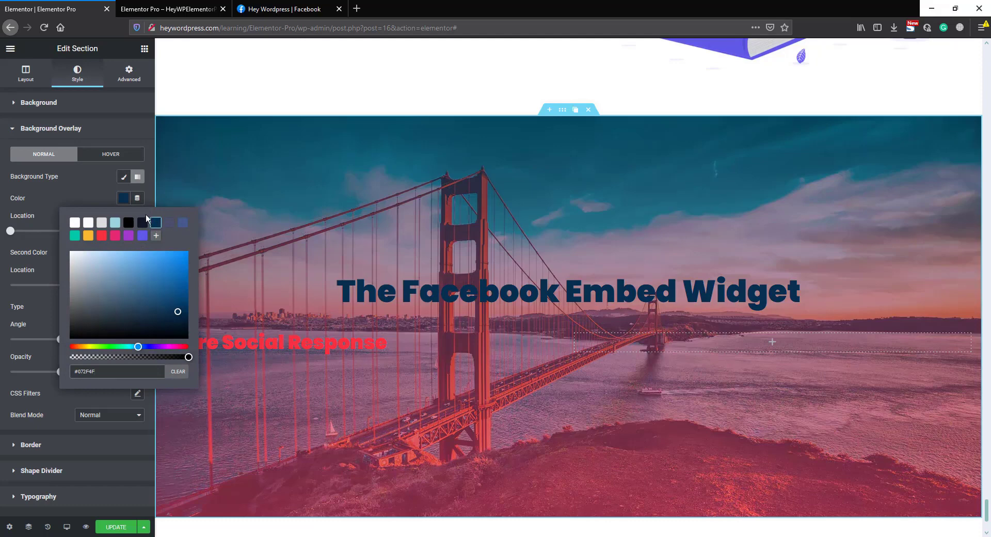
pyautogui.click(94, 194)
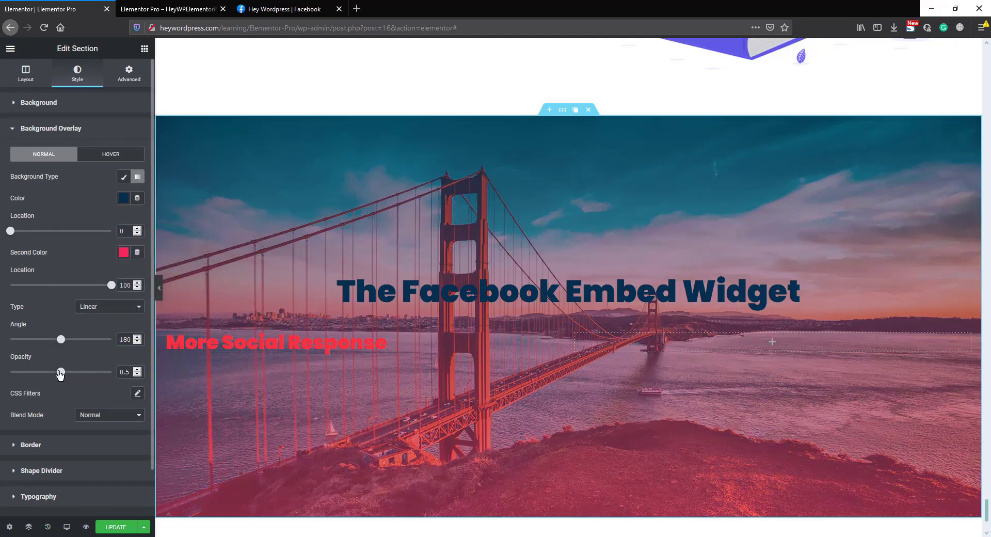
pyautogui.moveTo(60, 374); pyautogui.dragTo(97, 377)
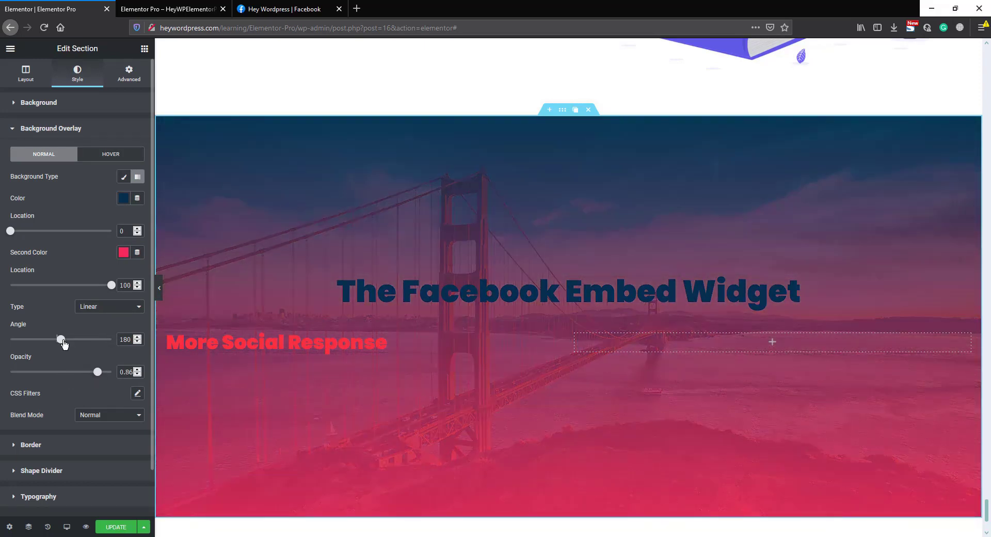
pyautogui.moveTo(64, 344); pyautogui.dragTo(56, 344)
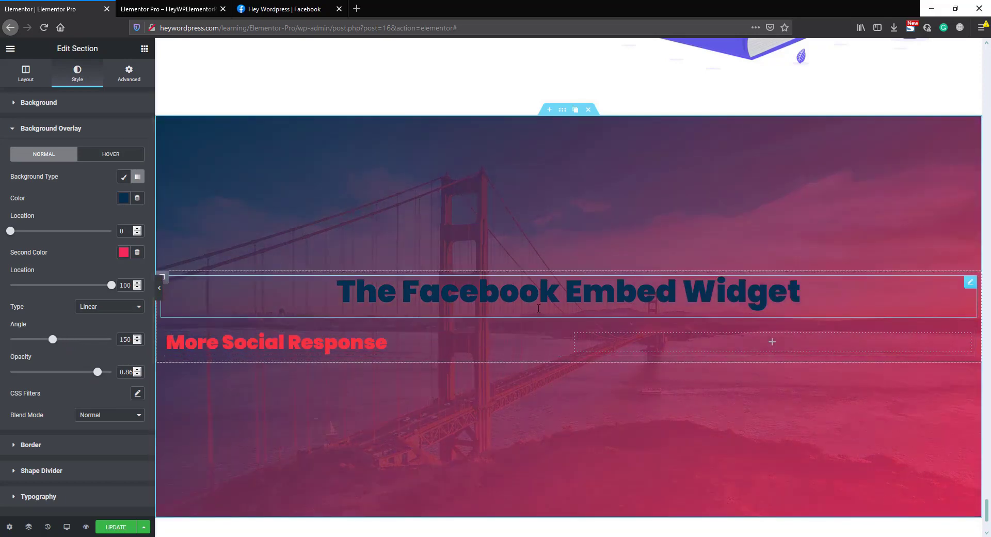
pyautogui.click(564, 291)
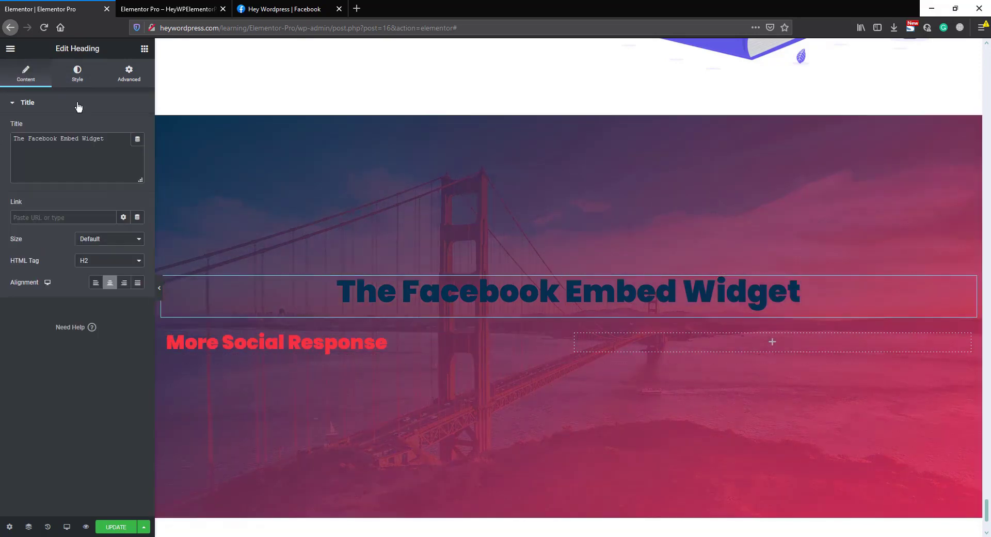
# Step: Set The Facebook Embed Widget heading's text colour to white (#FFFFFF)
pyautogui.click(77, 78)
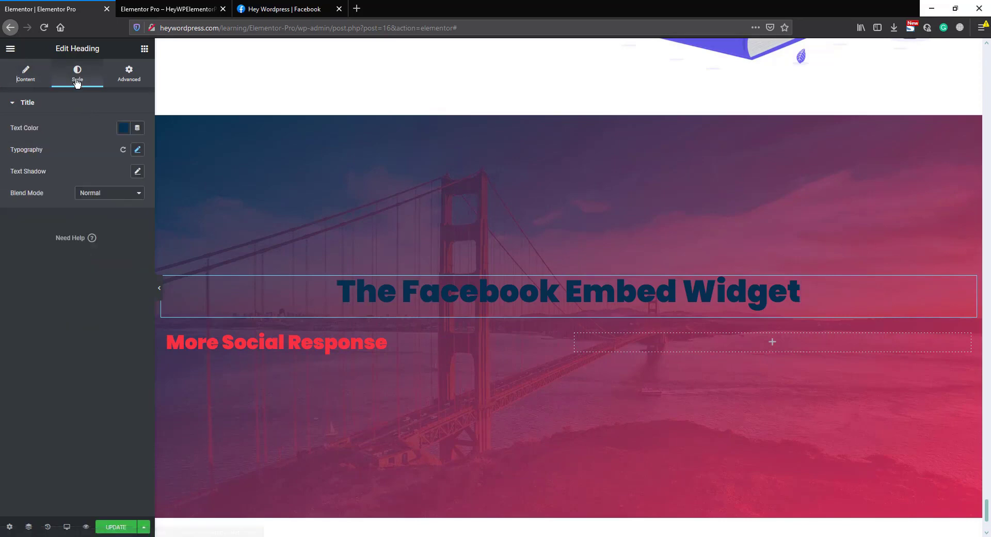
pyautogui.click(123, 129)
pyautogui.click(74, 153)
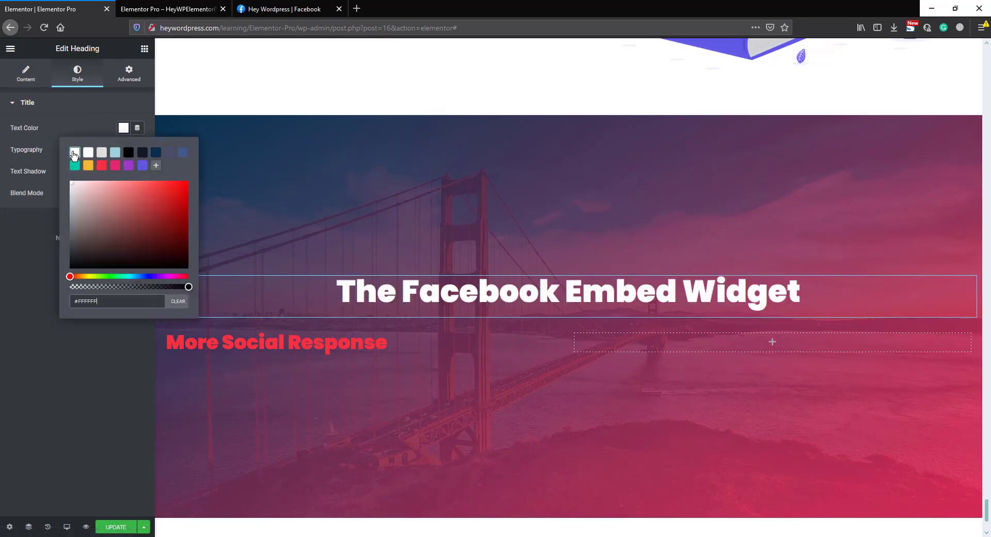
pyautogui.doubleClick(87, 125)
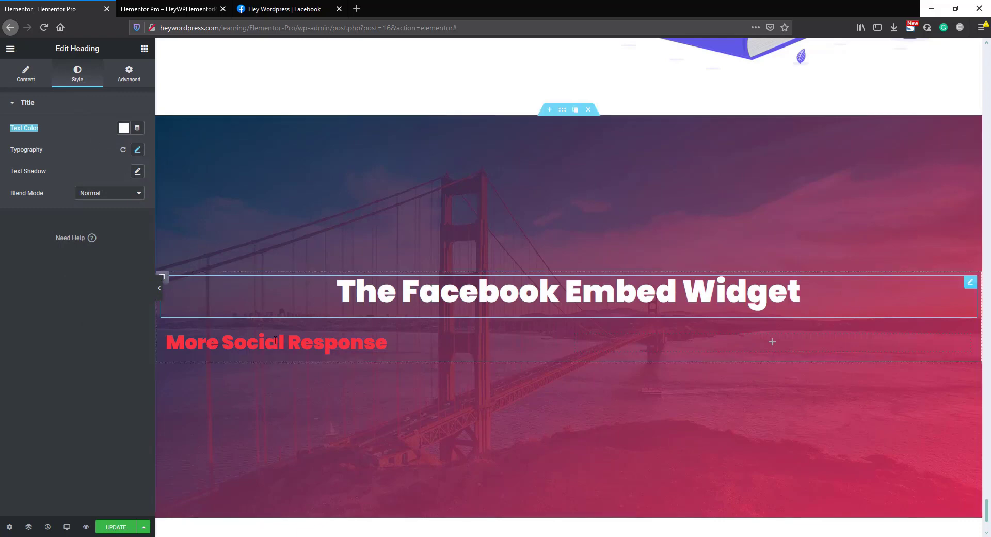
pyautogui.click(233, 339)
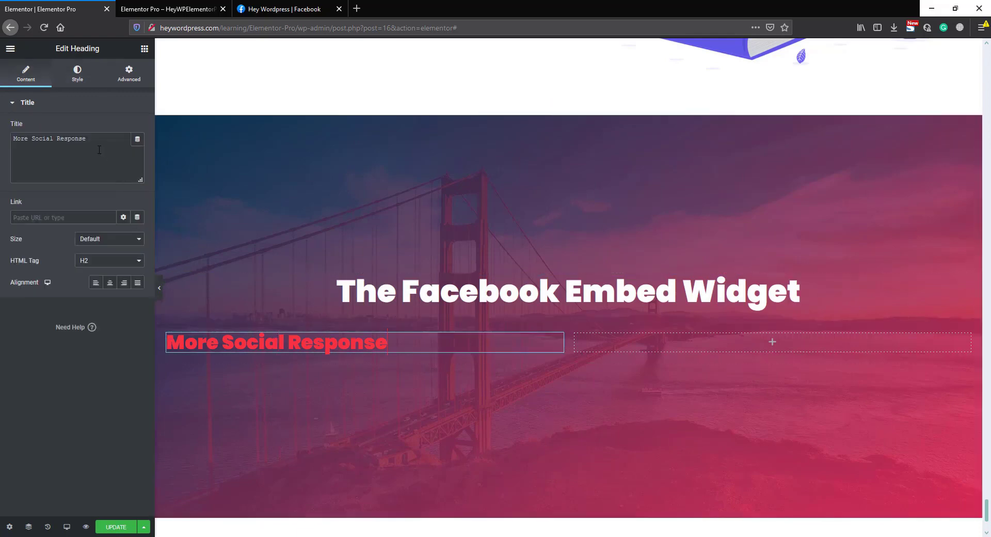
# Step: Make the More Social Response heading text white
pyautogui.click(76, 82)
pyautogui.click(123, 128)
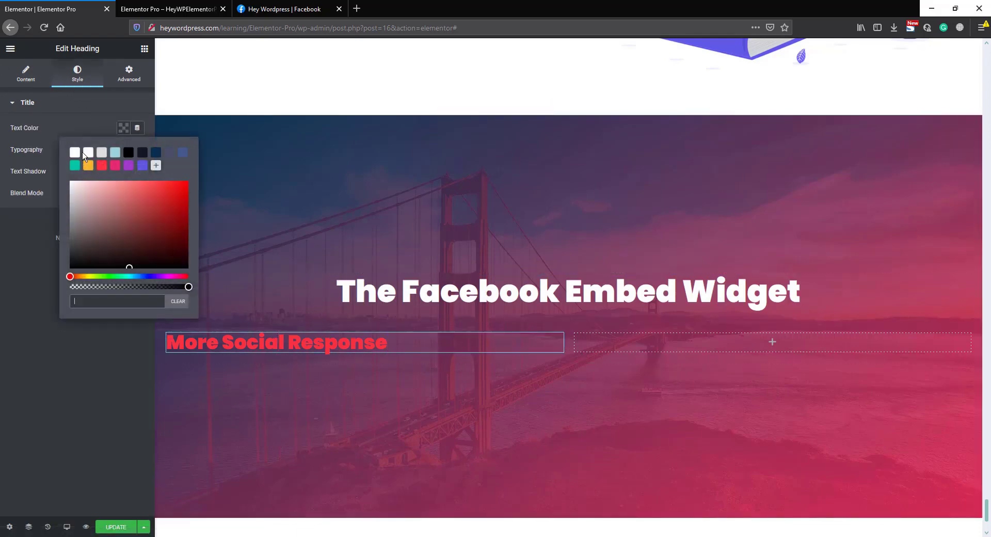
pyautogui.click(77, 154)
pyautogui.click(92, 129)
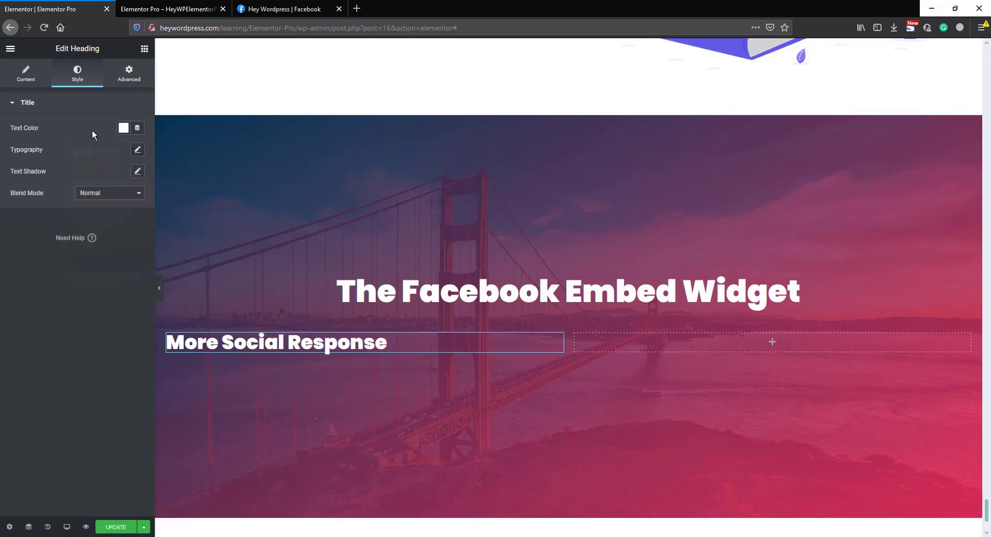
# Step: Set the heading's typography size to 35 px and add a Text Editor widget beneath it
pyautogui.click(138, 152)
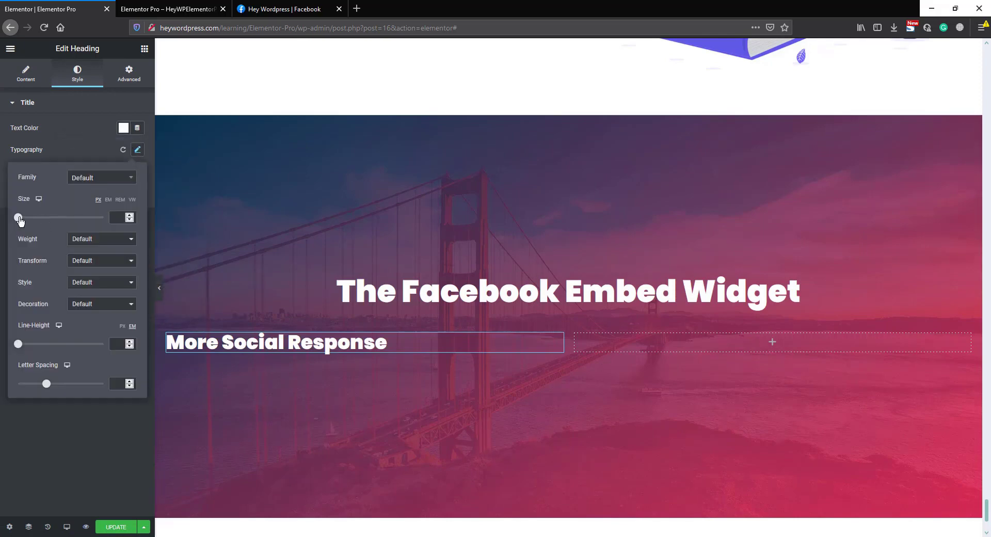
pyautogui.moveTo(19, 220); pyautogui.dragTo(34, 221)
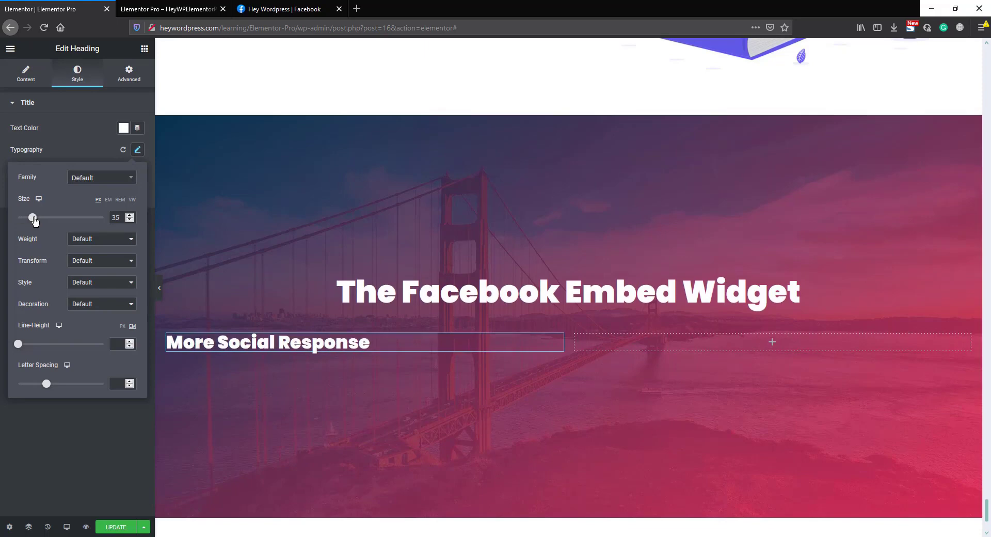
pyautogui.click(90, 147)
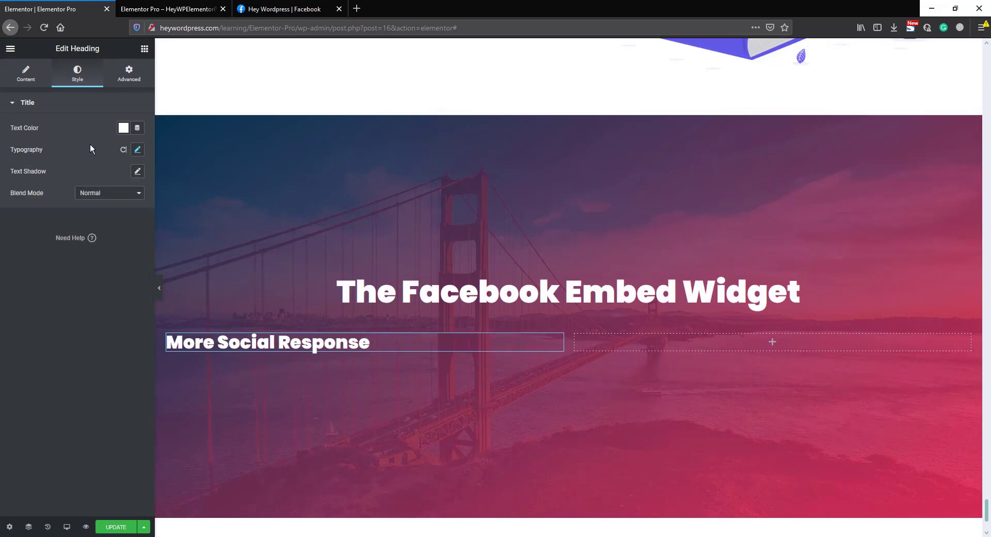
pyautogui.click(145, 50)
pyautogui.moveTo(114, 192); pyautogui.dragTo(231, 348)
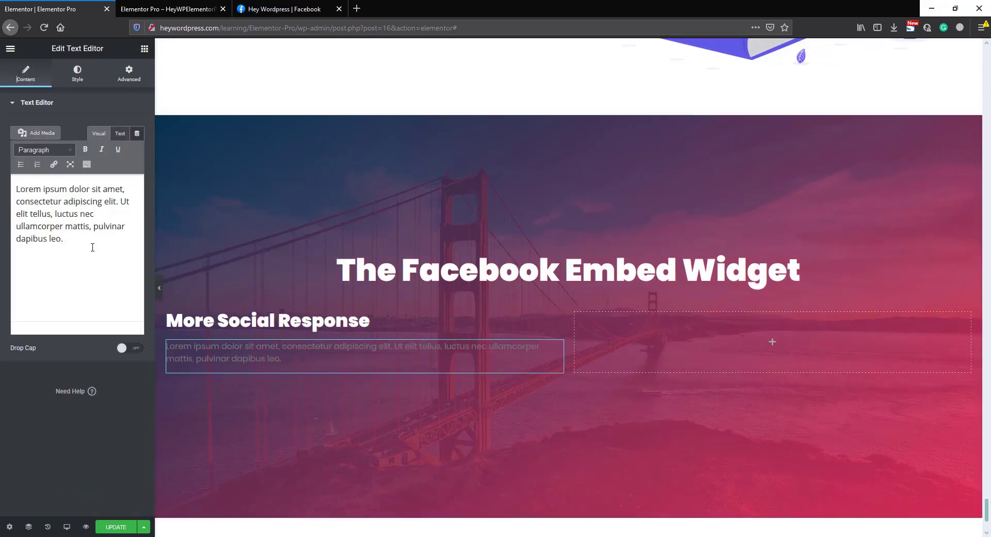
# Step: Replace the placeholder with the pasted Lorem Ipsum paragraphs and colour the text white
pyautogui.tripleClick(48, 197)
pyautogui.write("Lorem Ipsum is simply dummy text of the printing and typesetting industry. Lorem Ipsum has been the industry's standard dummy text ever since the 1500s, when an unknown printer took a galley of type and scrambled it to make a type specimen book. It has survived not only five centuries, but also the leap into electronic typesetting, remaining essentially unchanged. It was popularised in the 1960s with the release of Letraset sheets containing Lorem Ipsum passages, and more recently with desktop publishing software like Aldus PageMaker including versions of Lorem Ipsum.")
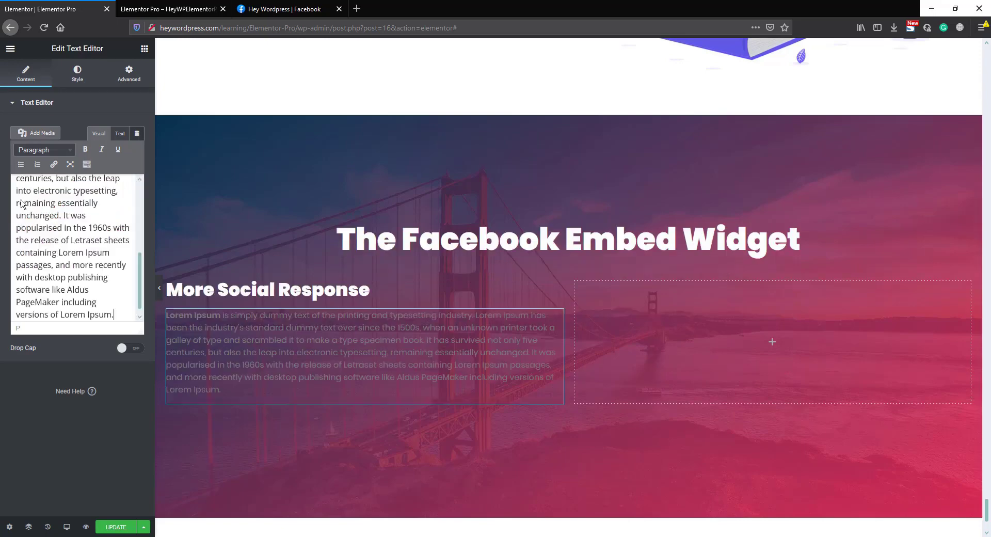
pyautogui.click(78, 73)
pyautogui.click(124, 151)
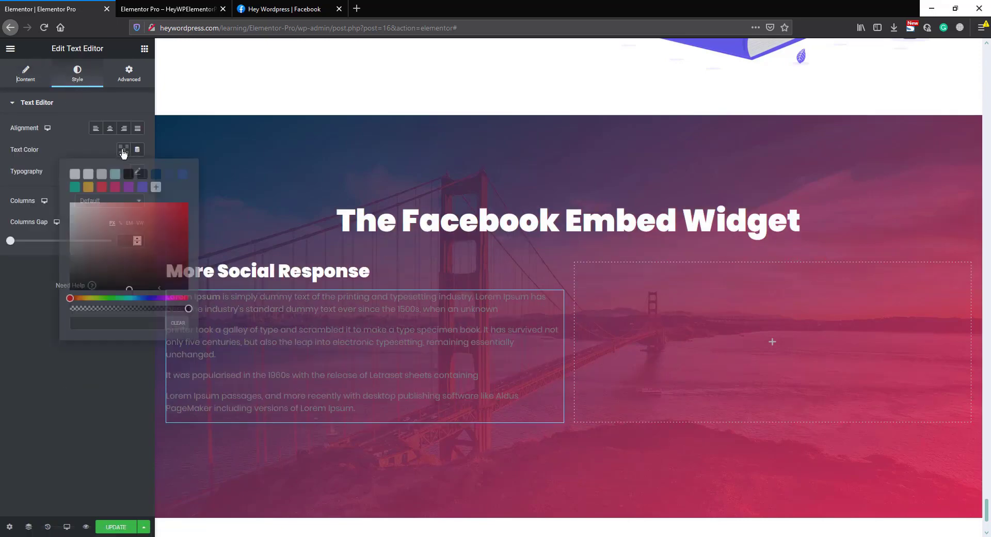
pyautogui.click(74, 175)
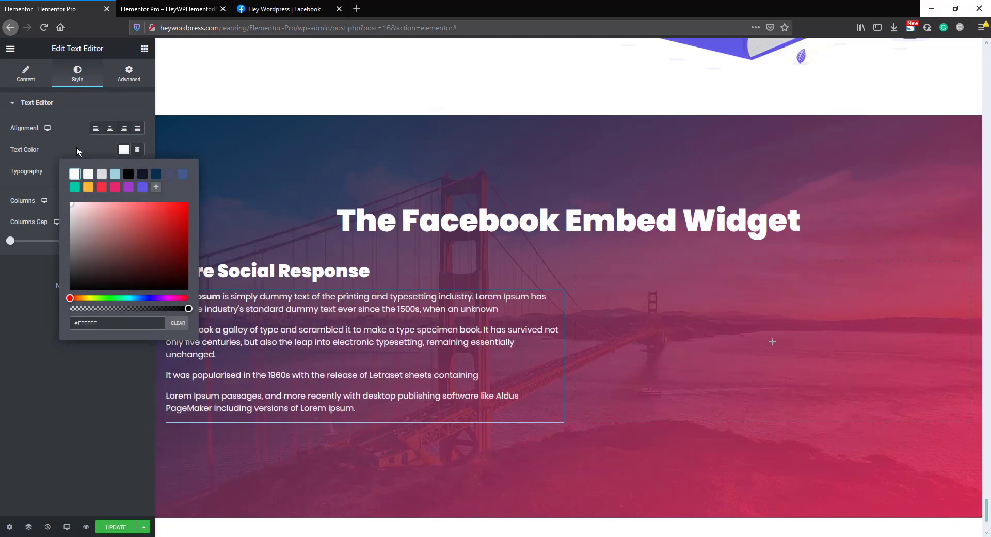
pyautogui.click(77, 148)
# Step: Set the paragraph typography size to 16
pyautogui.click(137, 173)
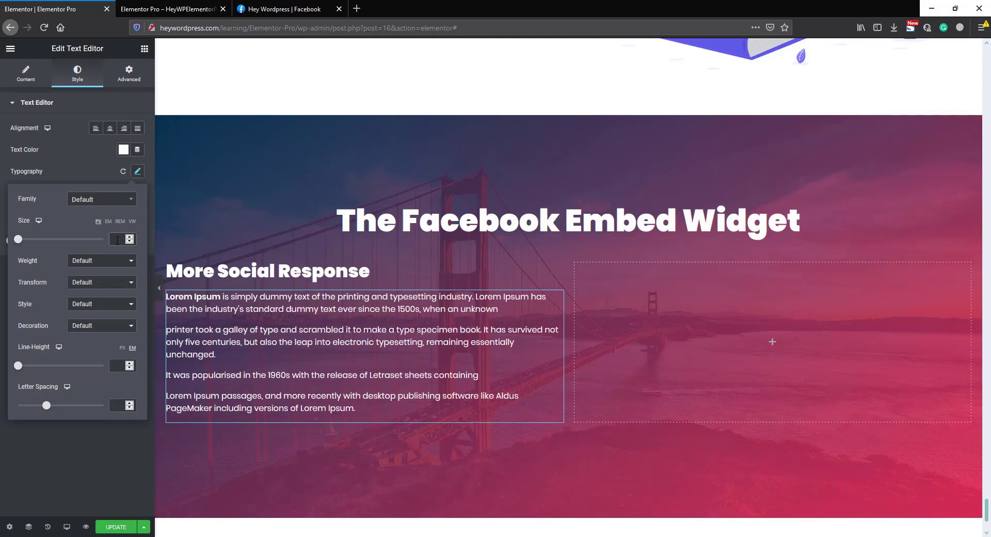
pyautogui.write('16')
pyautogui.click(169, 264)
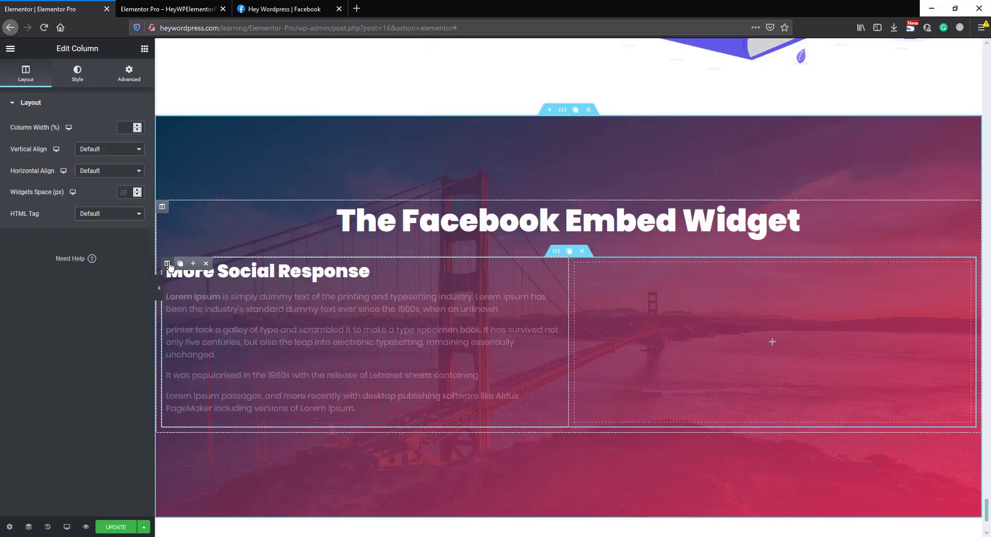
# Step: Unlink the text column's margins and give it a 15% right margin
pyautogui.click(129, 76)
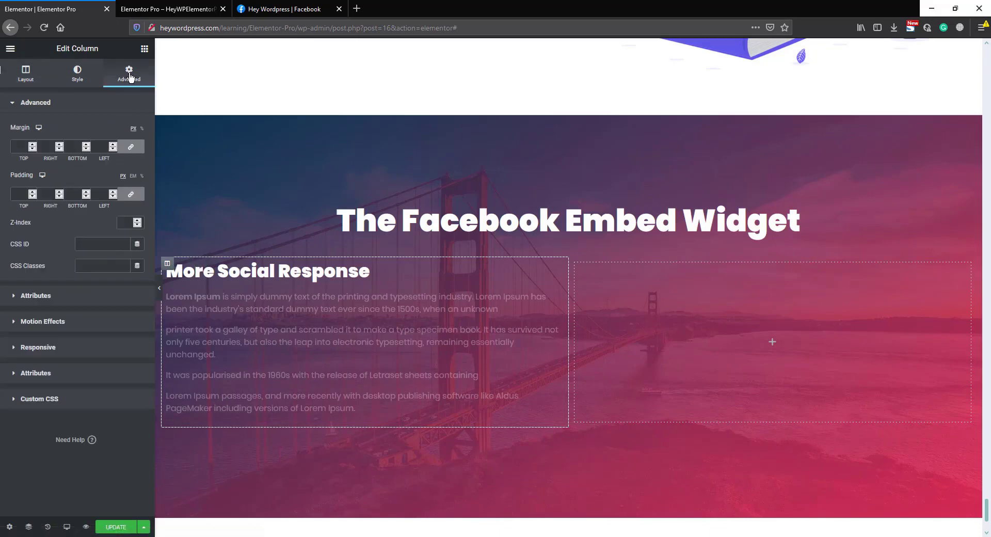
pyautogui.click(132, 148)
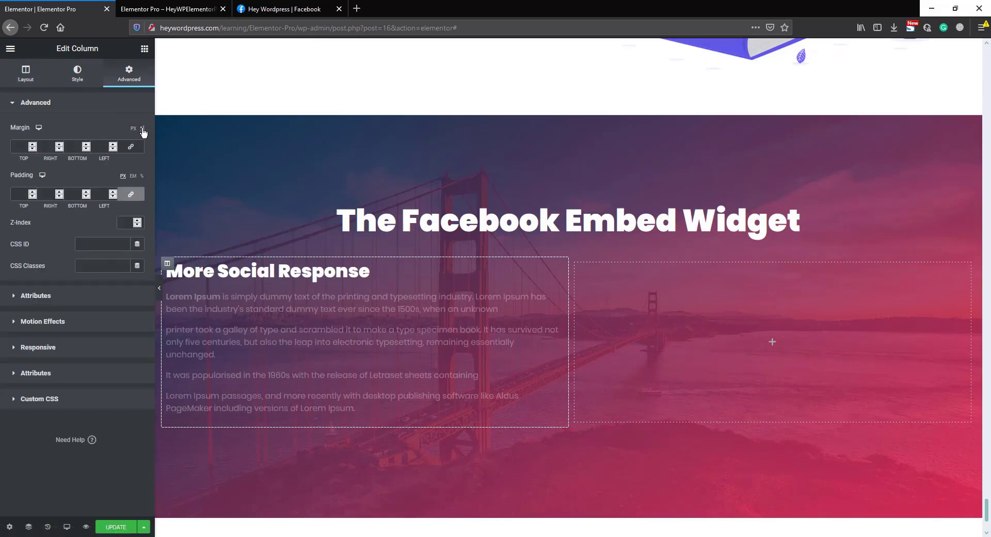
pyautogui.click(142, 129)
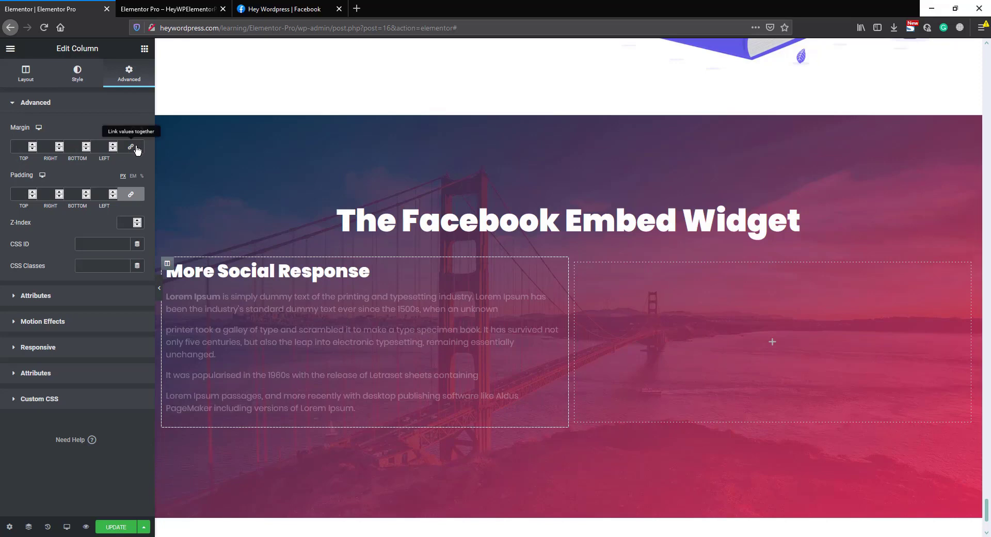
pyautogui.click(46, 147)
pyautogui.write('10')
pyautogui.press('BackSpace')
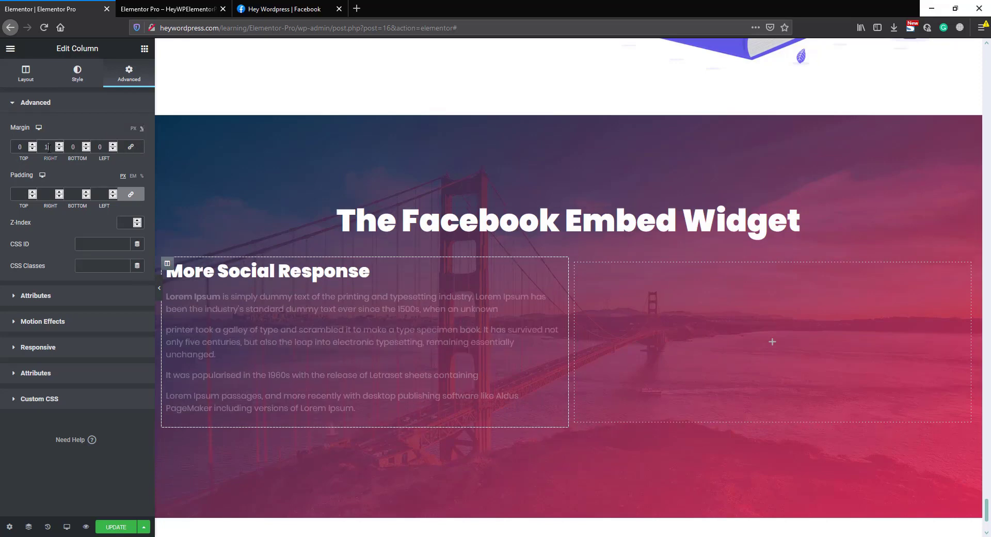
pyautogui.write('5')
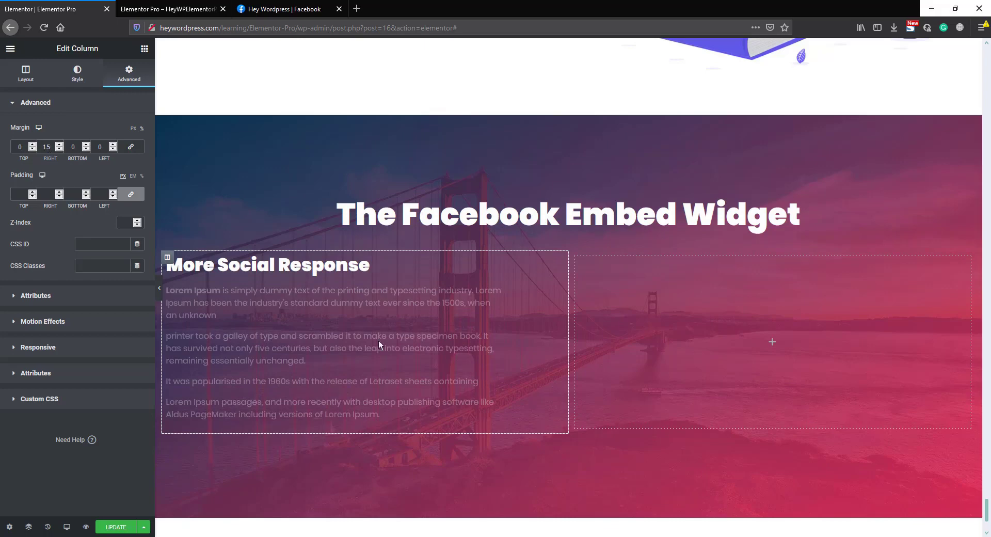
pyautogui.click(141, 50)
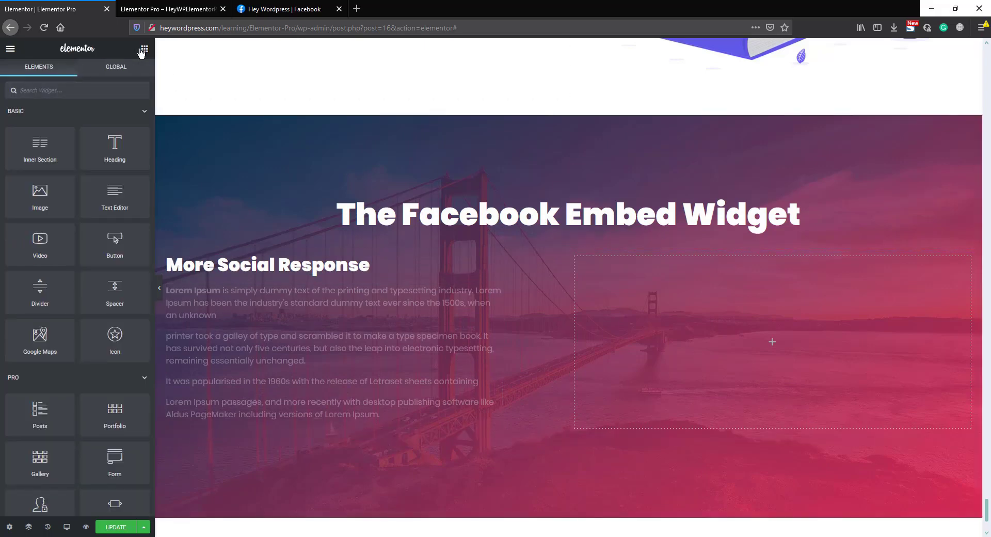
# Step: Add a Video-type Facebook Embed to the right column, then go to the Hey Wordpress Facebook page
pyautogui.write('face')
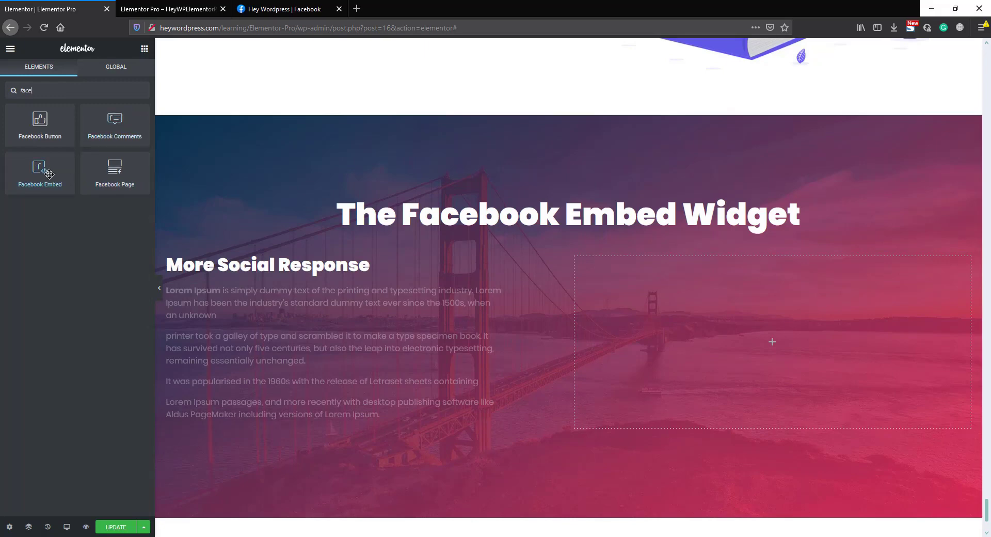
pyautogui.moveTo(49, 174); pyautogui.dragTo(794, 351)
pyautogui.moveTo(794, 352); pyautogui.dragTo(794, 352)
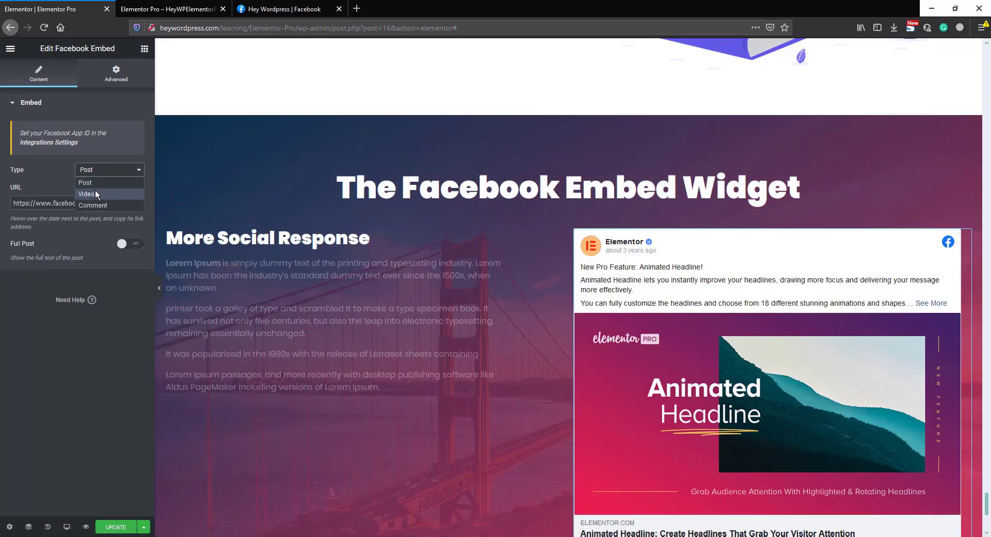
pyautogui.click(87, 193)
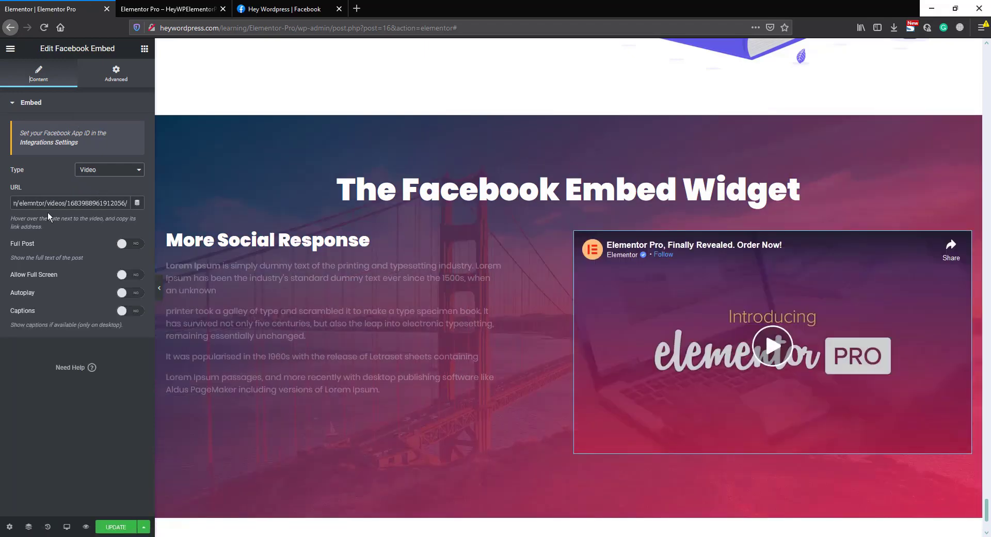
pyautogui.click(302, 9)
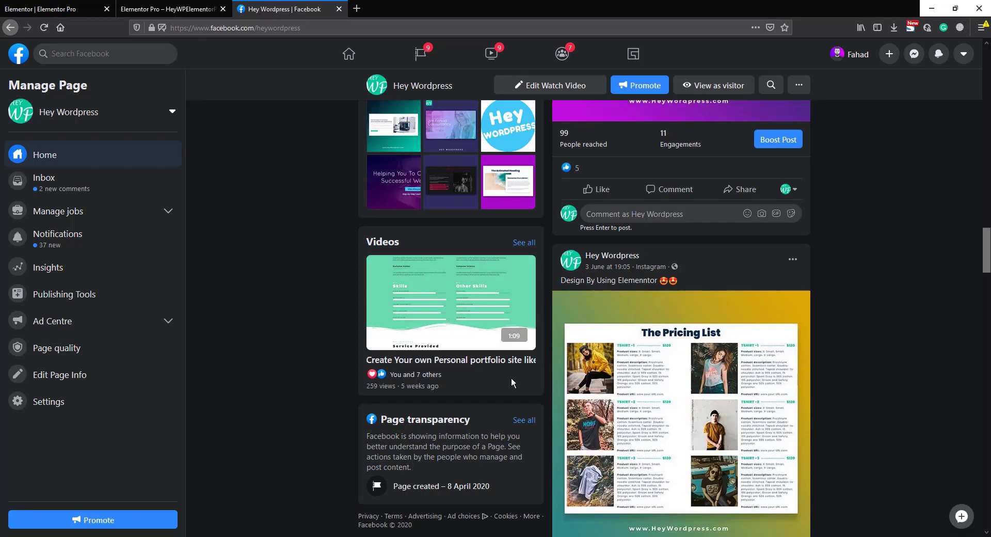
# Step: Copy the link of the 'Create Your own Personal portfolio site' video and return to Elementor
pyautogui.rightClick(481, 363)
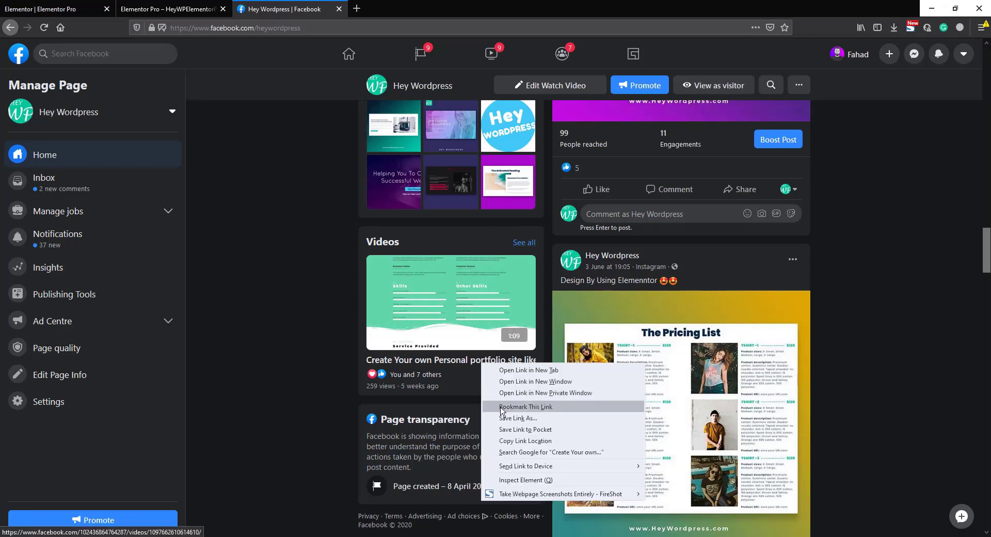
pyautogui.click(508, 441)
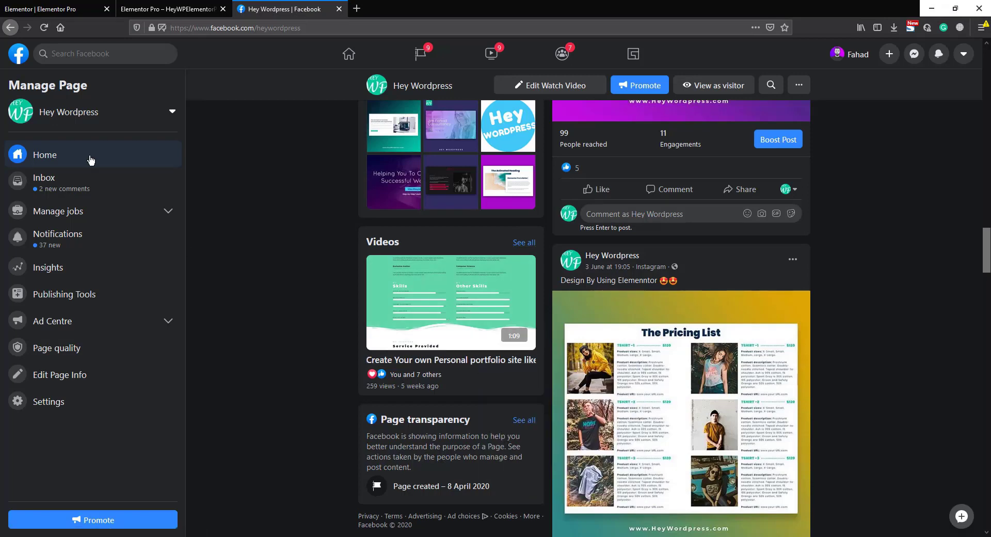
pyautogui.hotkey('ctrl', 'Tab')
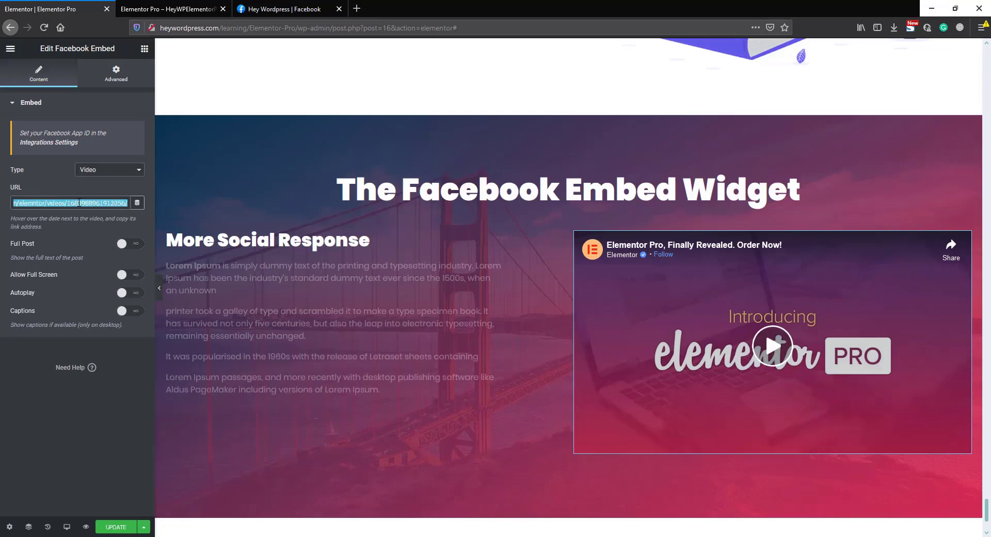
# Step: Paste the portfolio video link into the Facebook Embed and turn Autoplay on
pyautogui.hotkey('ctrl', 'v')
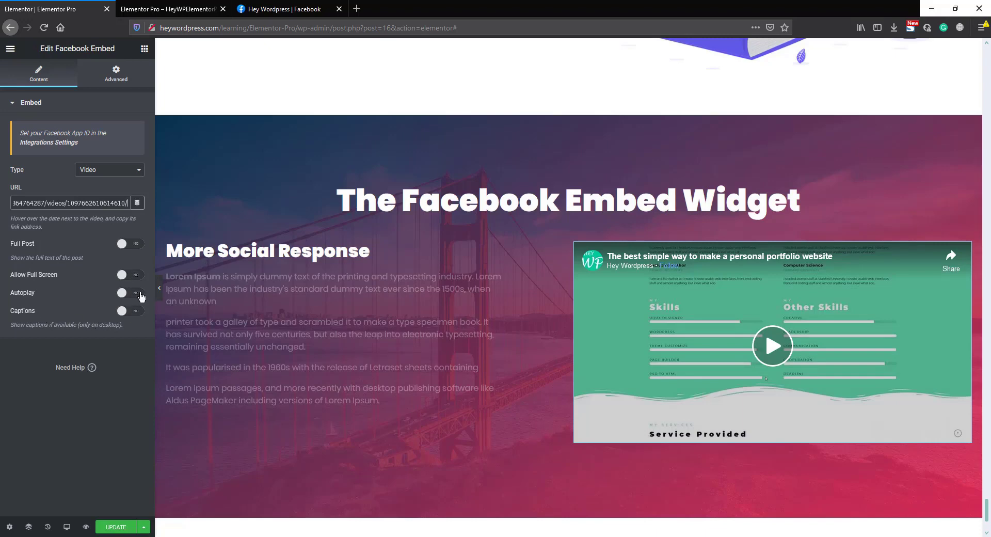
pyautogui.click(139, 294)
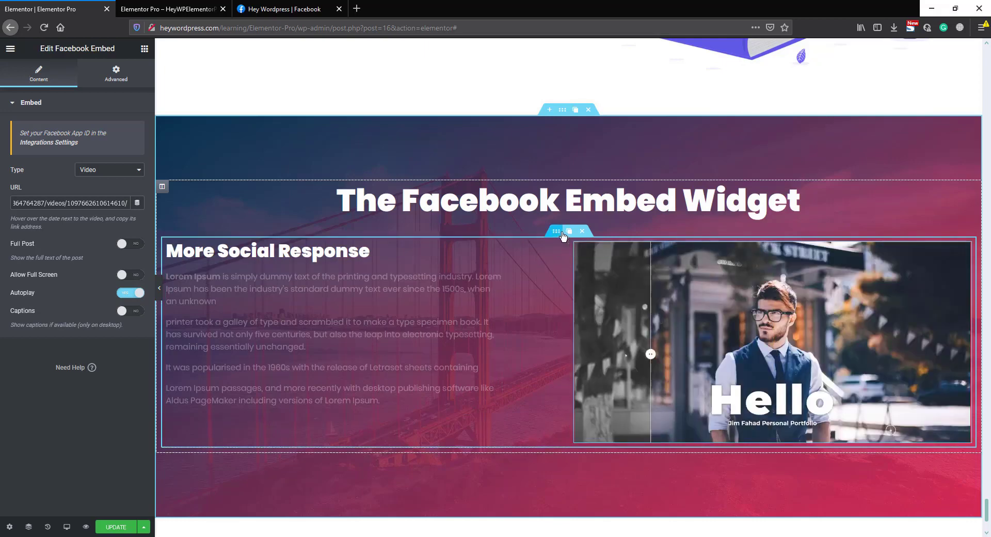
pyautogui.click(555, 231)
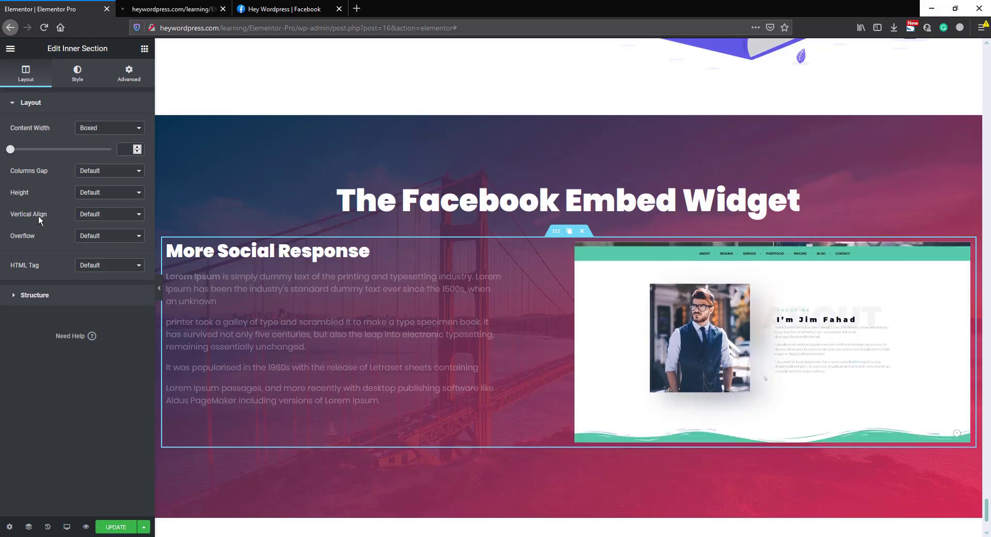
# Step: Set the inner section's vertical alignment to Middle and preview the page
pyautogui.click(106, 214)
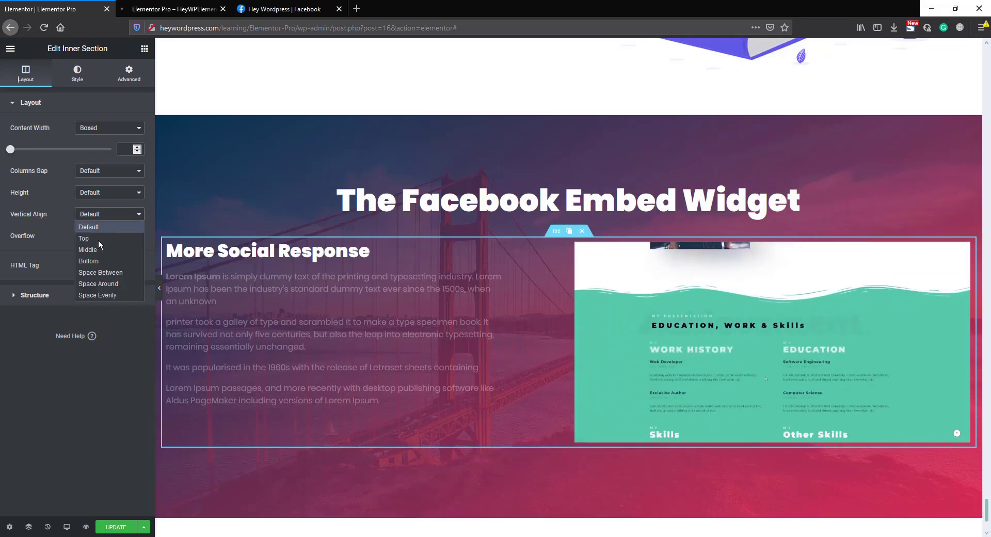
pyautogui.click(97, 249)
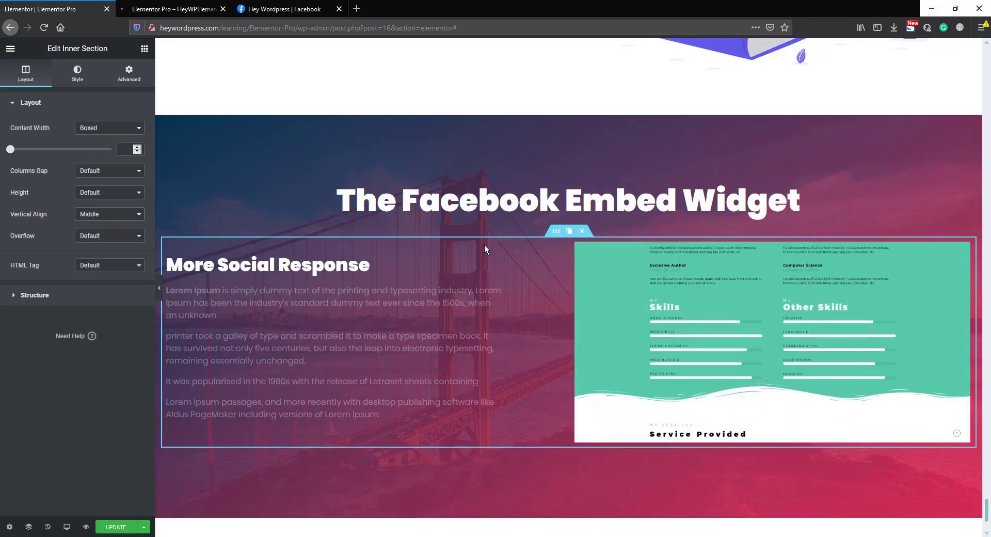
pyautogui.click(486, 224)
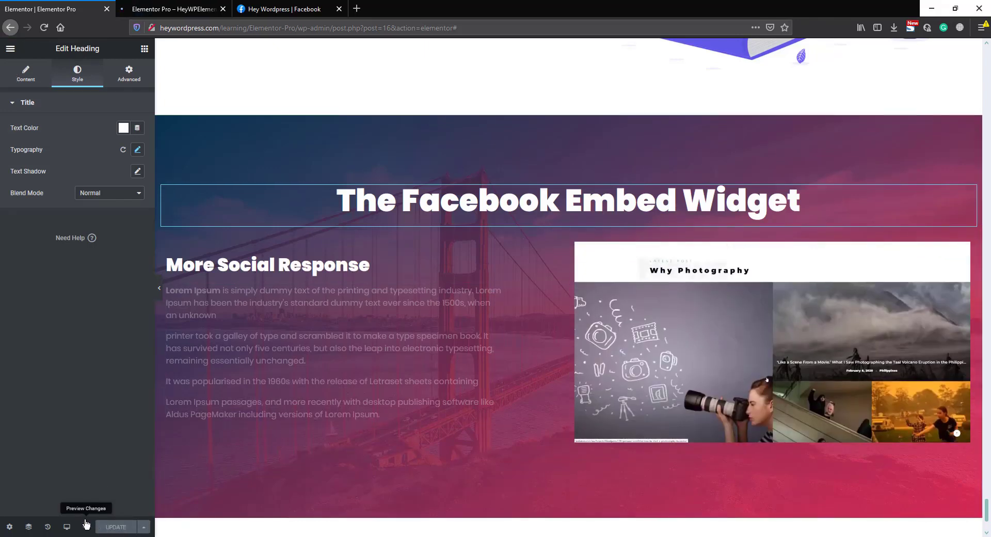
pyautogui.click(186, 8)
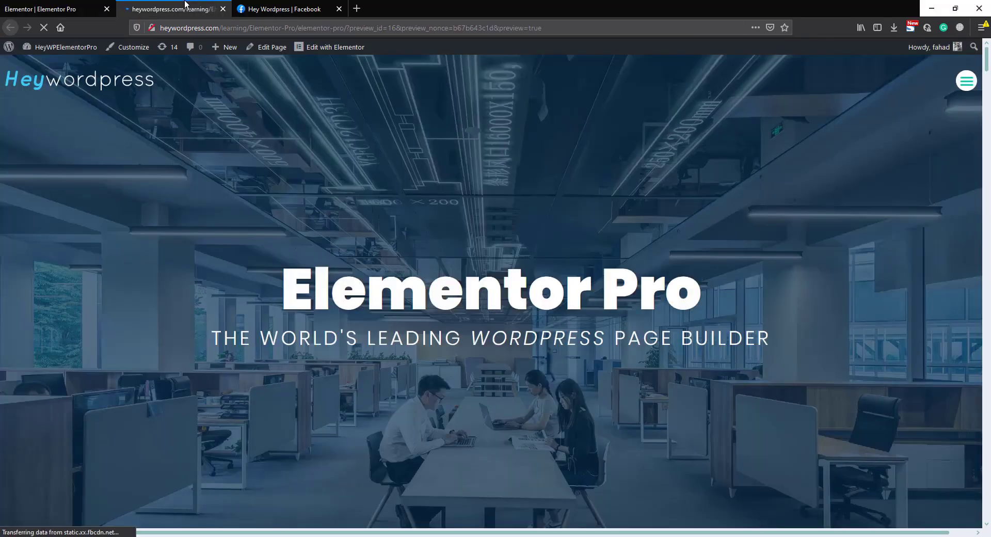
pyautogui.moveTo(989, 73); pyautogui.dragTo(989, 526)
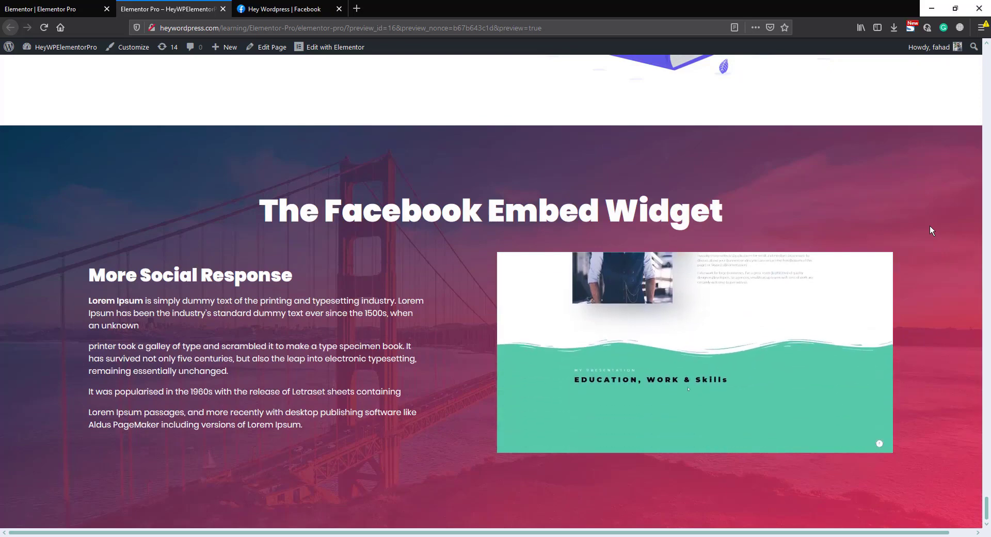
pyautogui.scroll(-10, 883, 267)
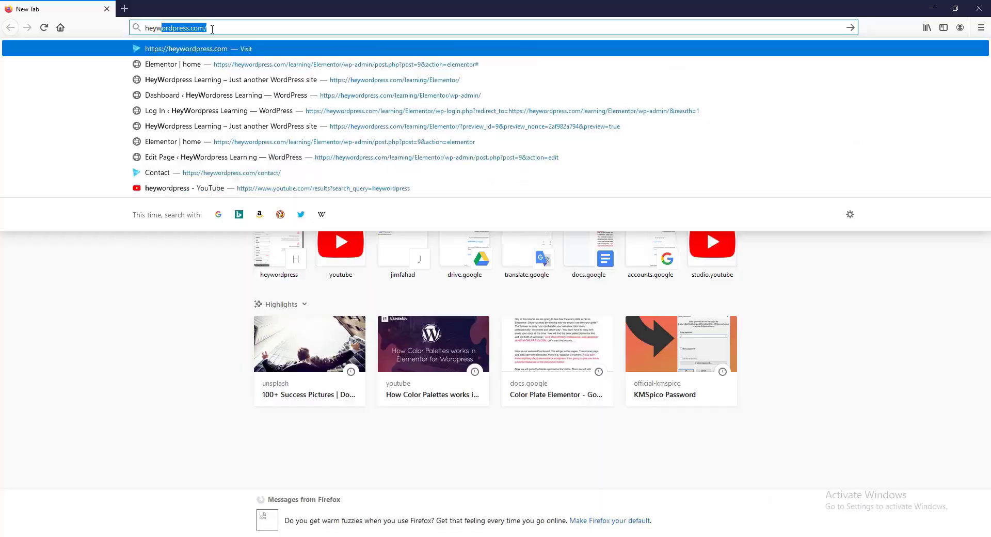
# Step: Open the heywordpress.com home page and go to the Request A Quote form
pyautogui.press('Return')
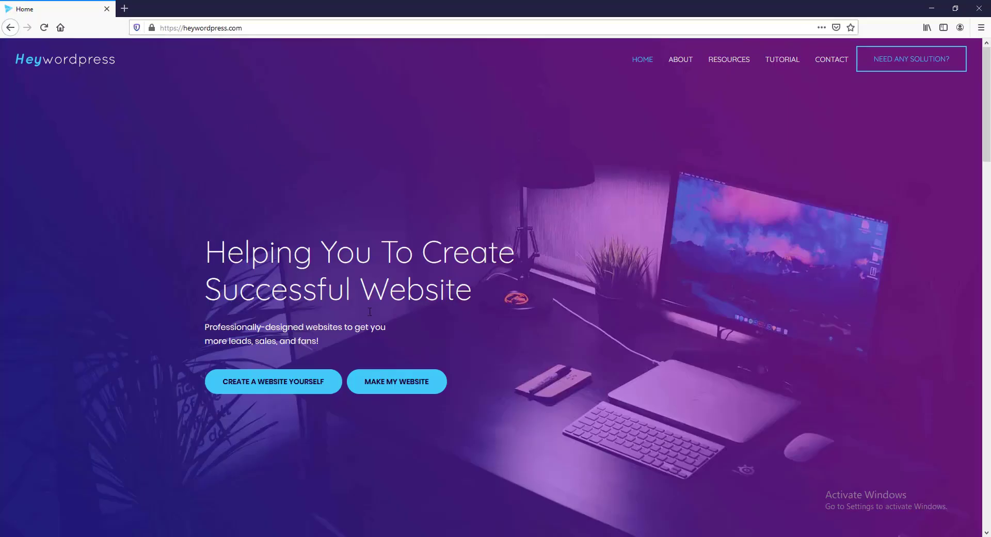
pyautogui.click(398, 388)
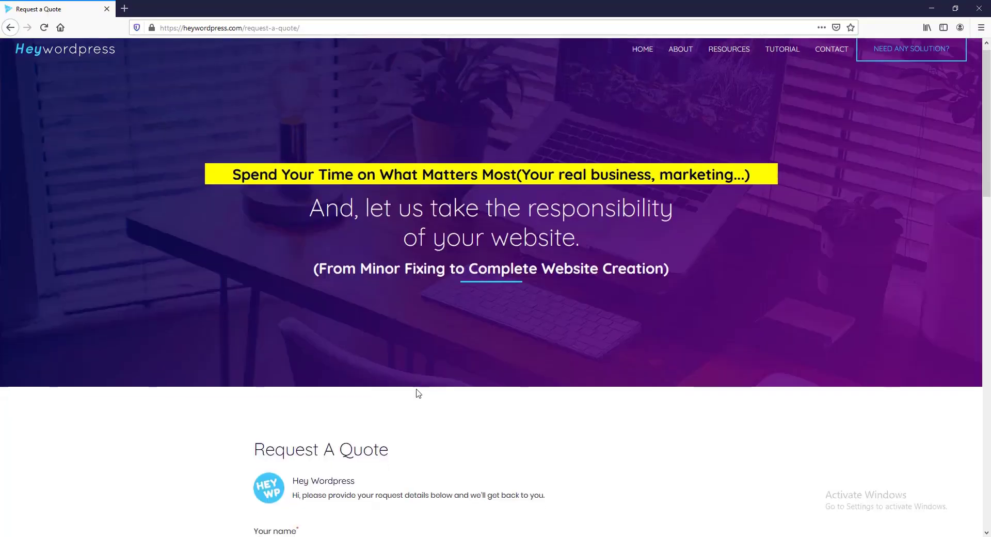
pyautogui.scroll(-5, 416, 392)
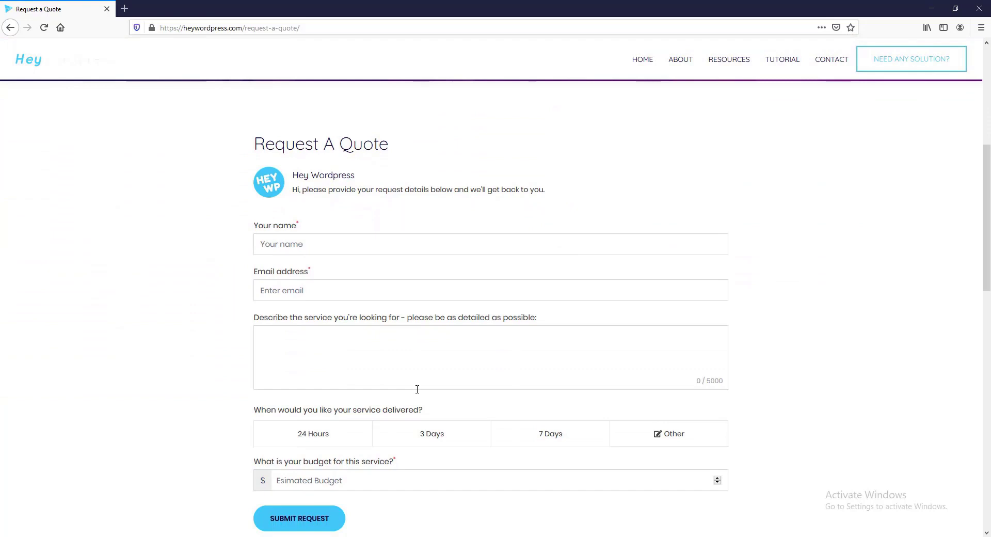
pyautogui.scroll(-1, 416, 391)
# Step: Fill in the requester's name, choose 7 Days delivery with a $500 budget, and submit
pyautogui.click(314, 192)
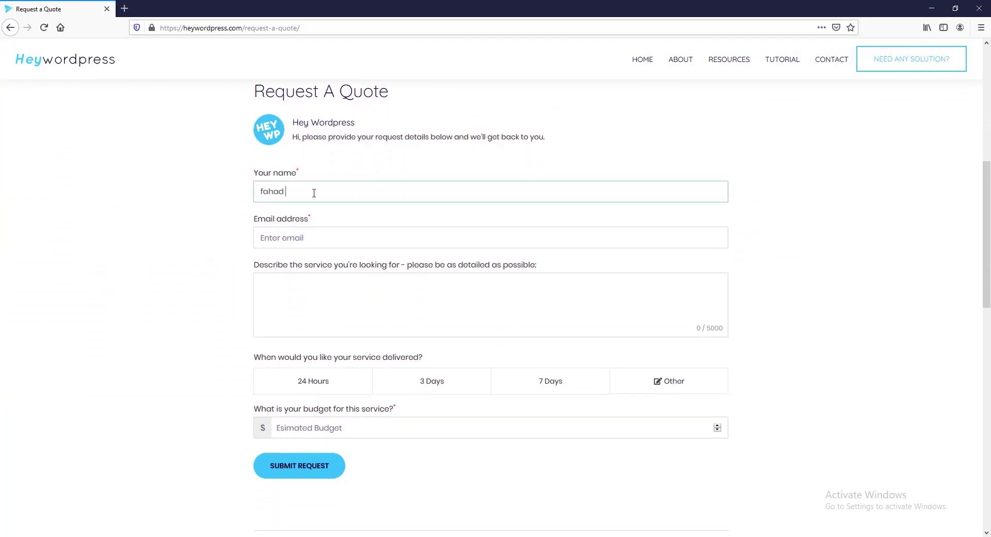
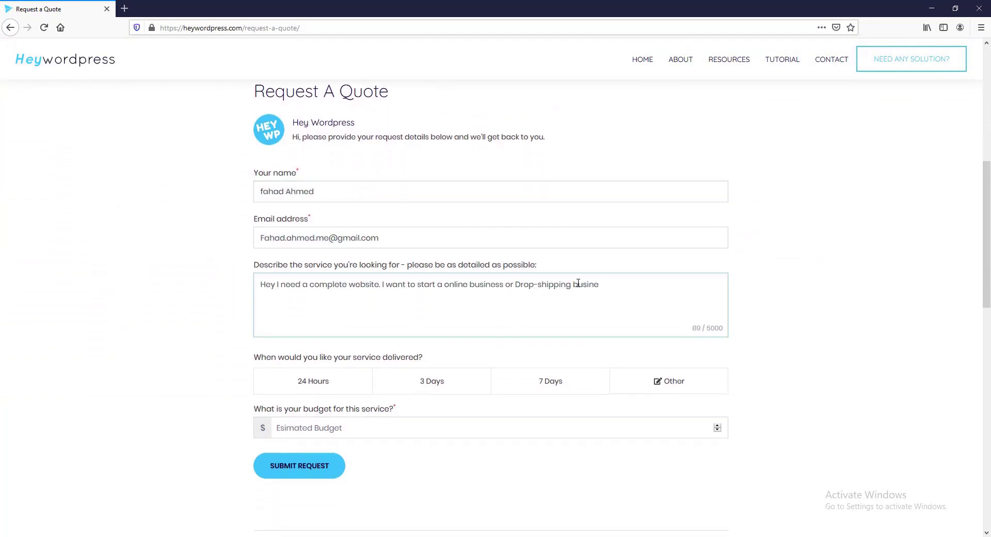
pyautogui.click(550, 381)
pyautogui.click(314, 431)
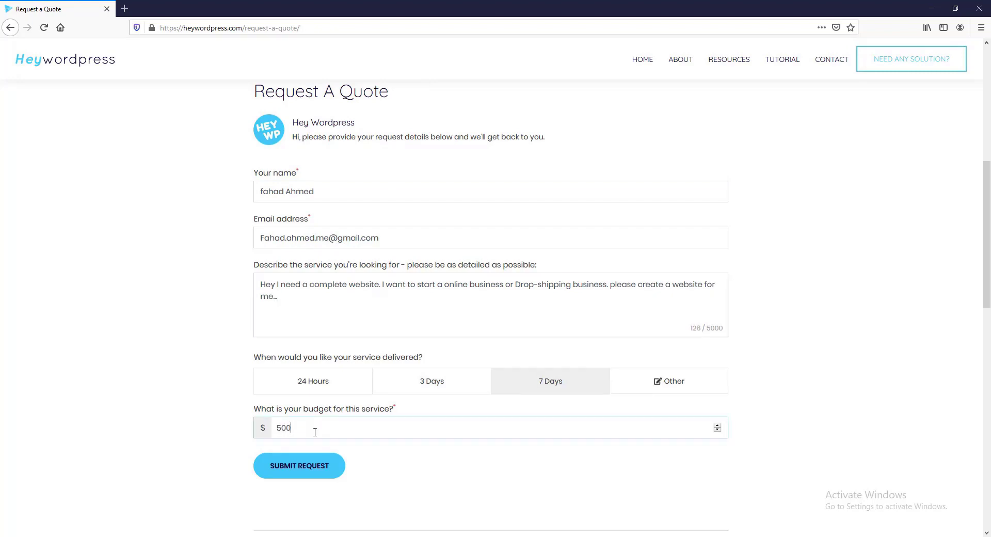
pyautogui.click(321, 470)
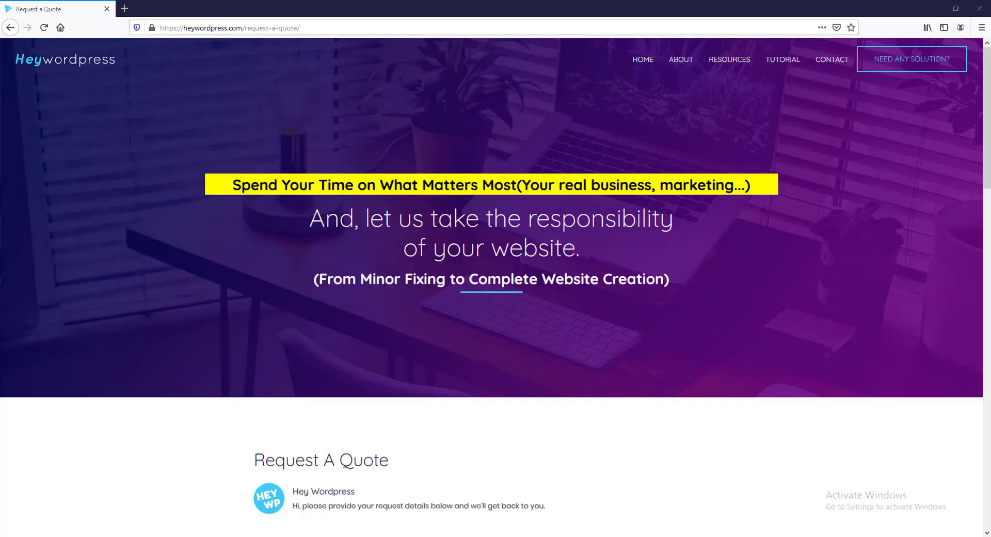